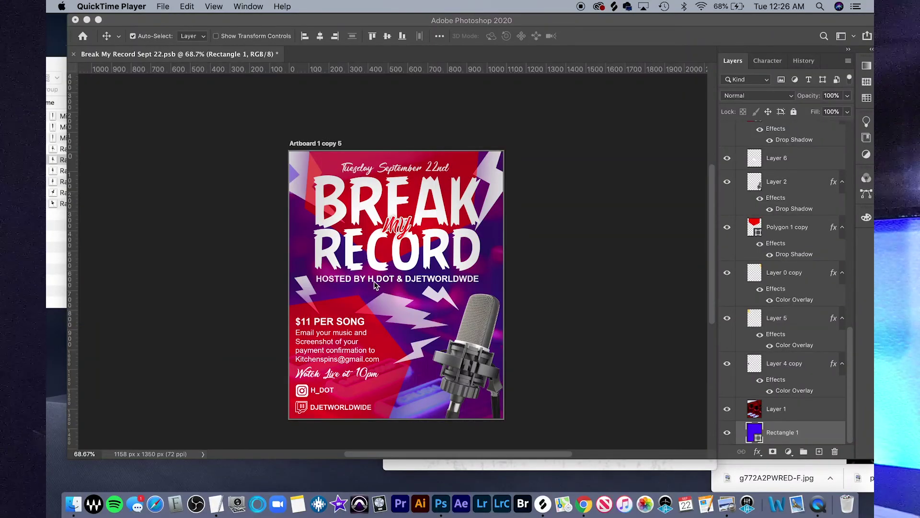
# Step: Check the payment details in the Break My Record text note, close it, and review the flyer's layer stack in Photoshop
pyautogui.click(216, 503)
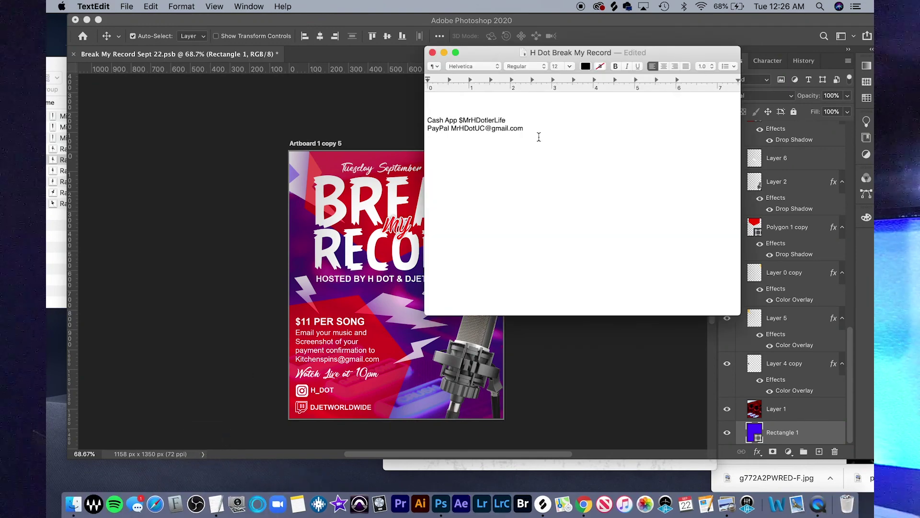
pyautogui.click(432, 53)
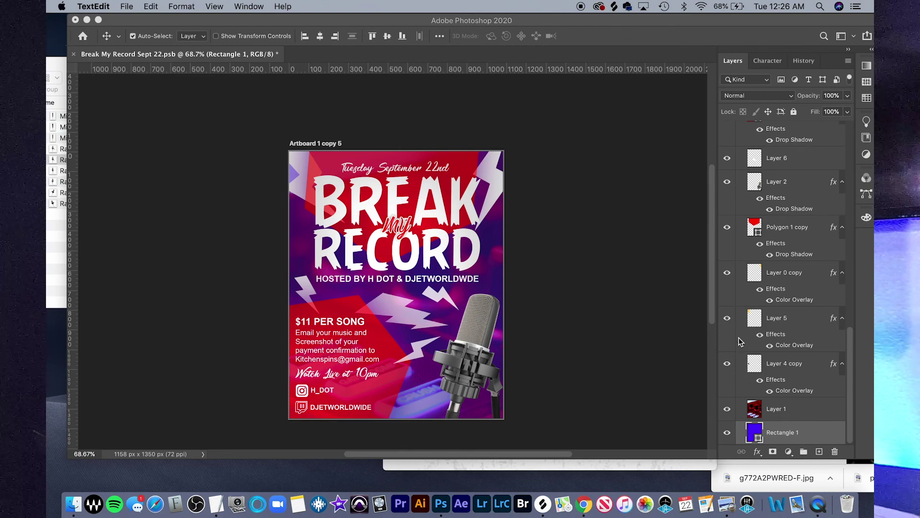
pyautogui.scroll(15, 738, 337)
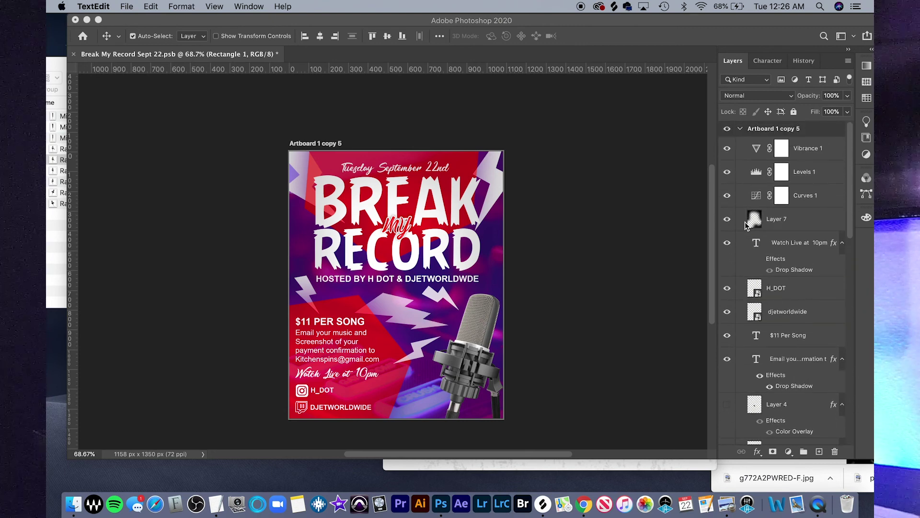
pyautogui.scroll(-10, 744, 222)
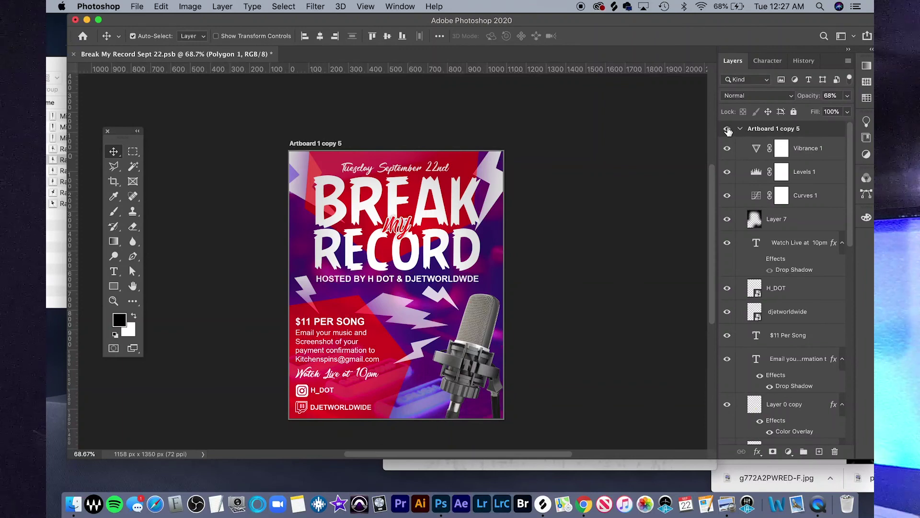
# Step: Hide the Vibrance 1, Levels 1 and Curves 1 adjustment layers and Layer 7, keeping the artboard visible
pyautogui.click(727, 129)
pyautogui.click(728, 130)
pyautogui.click(728, 148)
pyautogui.click(727, 172)
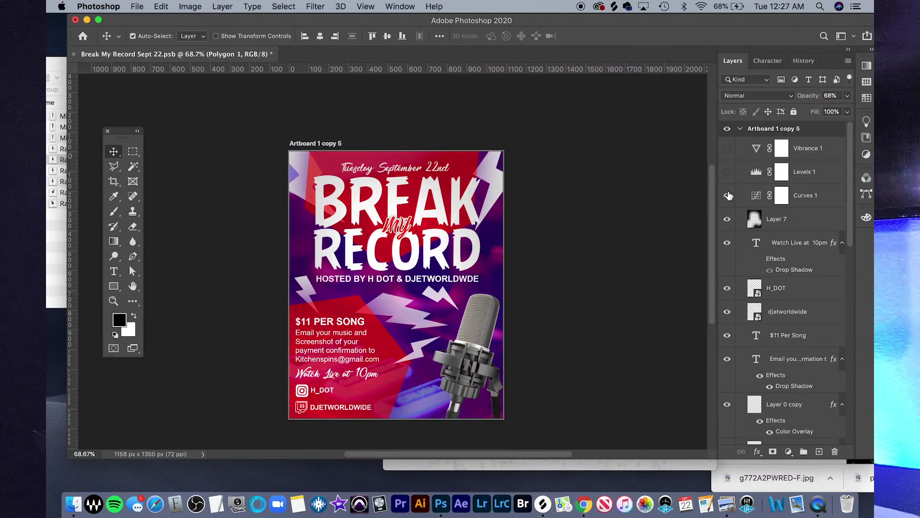
pyautogui.click(727, 195)
pyautogui.click(728, 219)
# Step: Hide the Watch Live at 10pm, H_DOT, djetworldwide, $11 Per Song and e-mail instructions layers
pyautogui.click(727, 242)
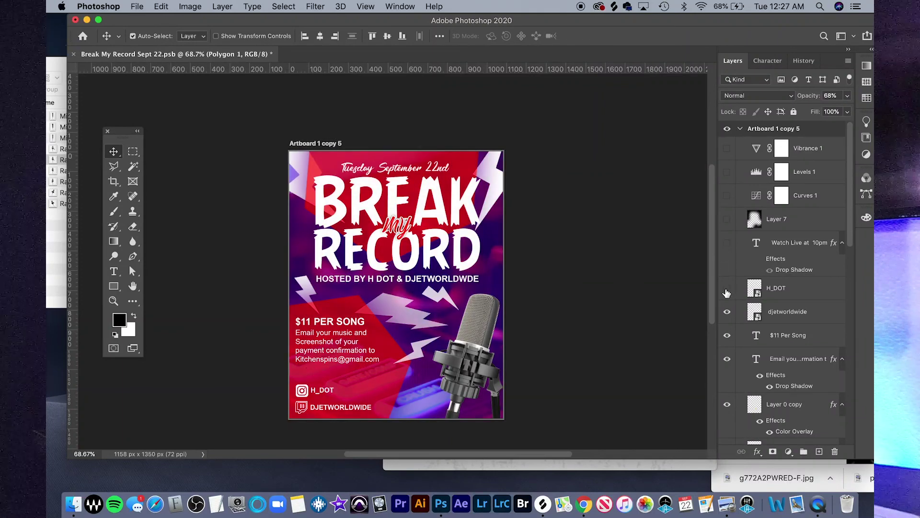
pyautogui.click(727, 287)
pyautogui.click(727, 311)
pyautogui.click(727, 335)
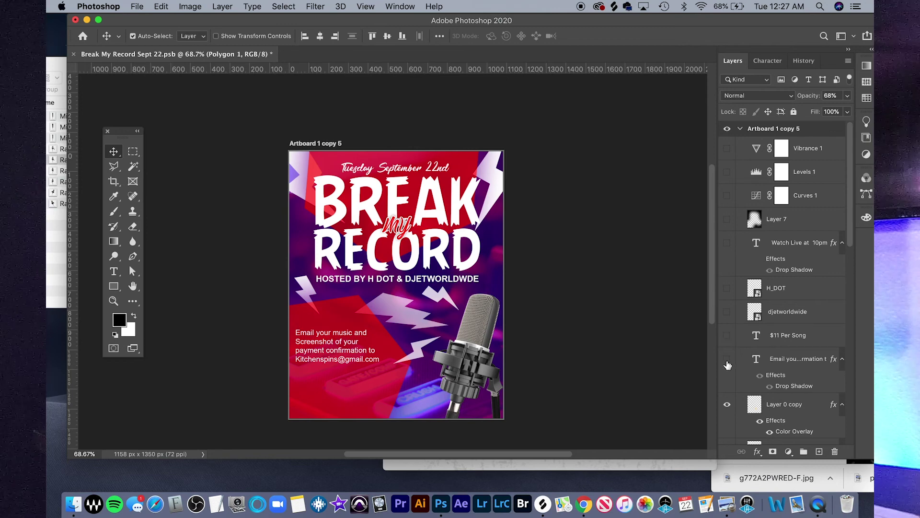
pyautogui.click(727, 359)
# Step: Hide the upper Layer 0 copy, Layer 3, and the MY and BREAK RECORD title text layers
pyautogui.scroll(-3, 727, 343)
pyautogui.click(727, 307)
pyautogui.click(727, 353)
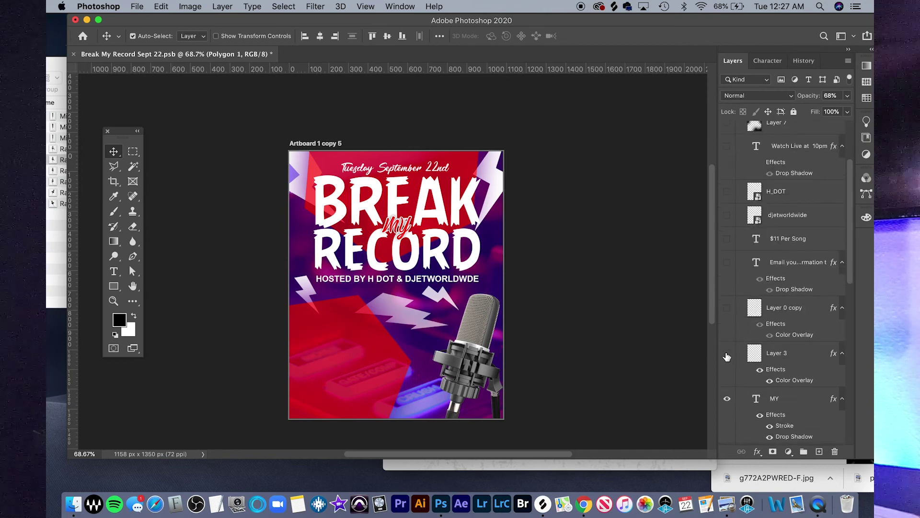
pyautogui.click(727, 399)
pyautogui.scroll(-5, 726, 403)
pyautogui.click(727, 195)
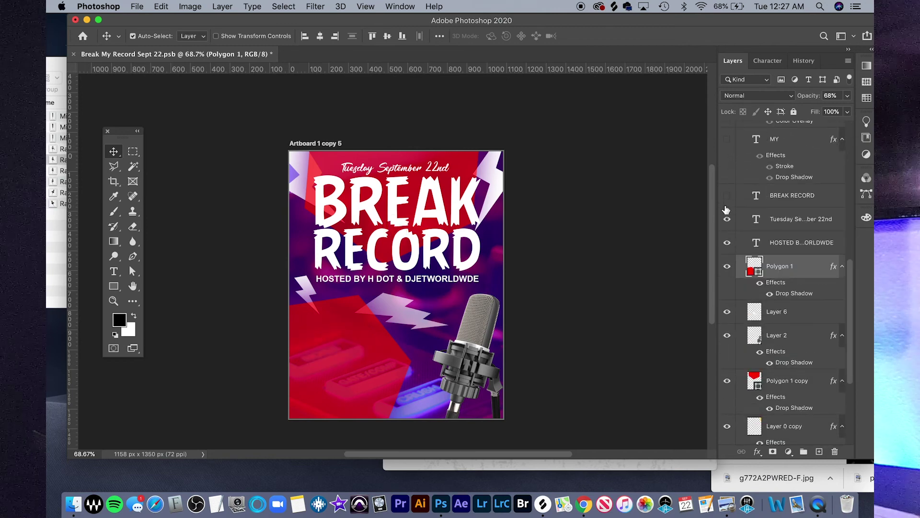
# Step: Hide the date and HOSTED BY text layers, Polygon 1, Layer 6 and the microphone on Layer 2
pyautogui.click(727, 219)
pyautogui.click(727, 243)
pyautogui.click(727, 266)
pyautogui.click(727, 335)
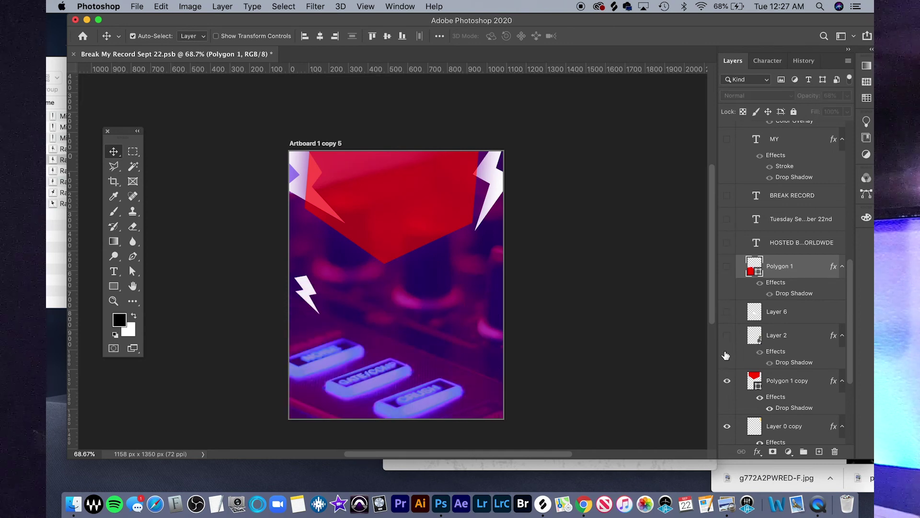
# Step: Hide Polygon 1 copy, the lower Layer 0 copy, Layer 5, Layer 4 copy and Layer 1, leaving only Rectangle 1 visible
pyautogui.click(727, 380)
pyautogui.scroll(-3, 725, 382)
pyautogui.click(728, 355)
pyautogui.click(727, 402)
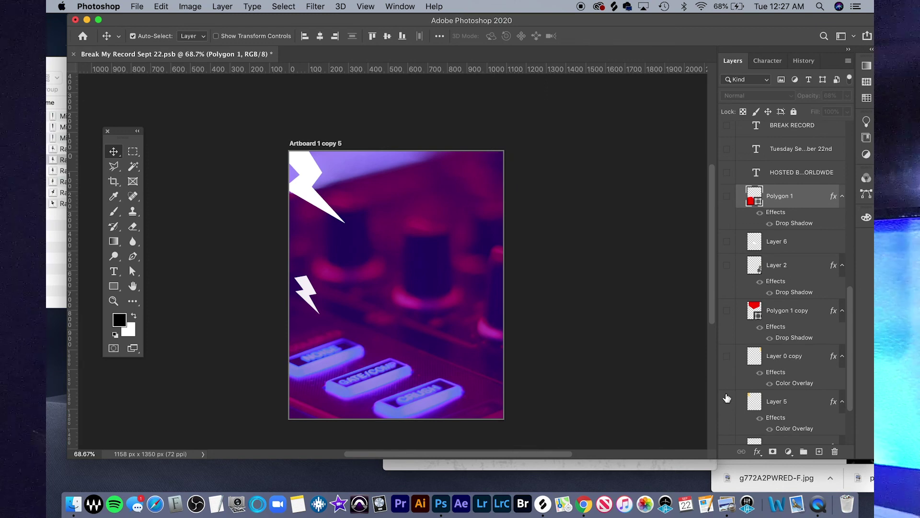
pyautogui.scroll(-3, 727, 398)
pyautogui.click(727, 375)
pyautogui.click(727, 420)
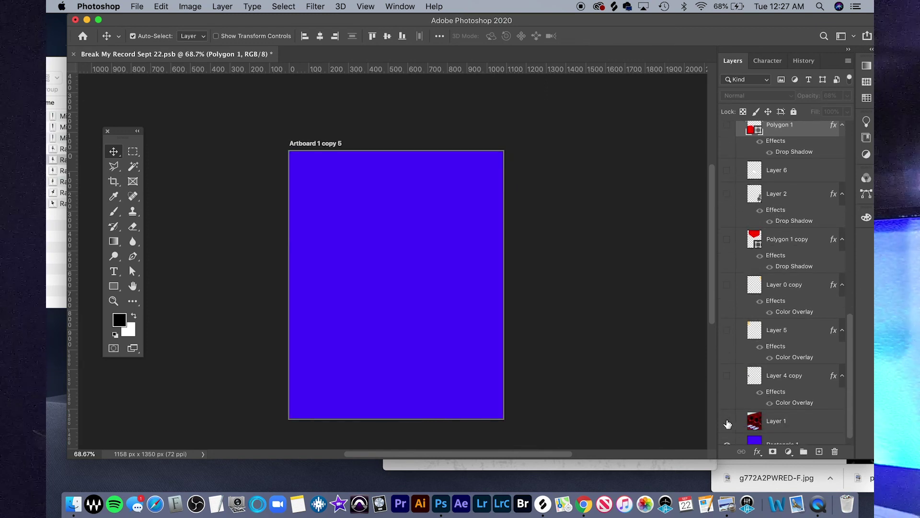
# Step: Find the BREAK RECORD title text in the layer stack and make it visible again over the blue background
pyautogui.scroll(-2, 728, 422)
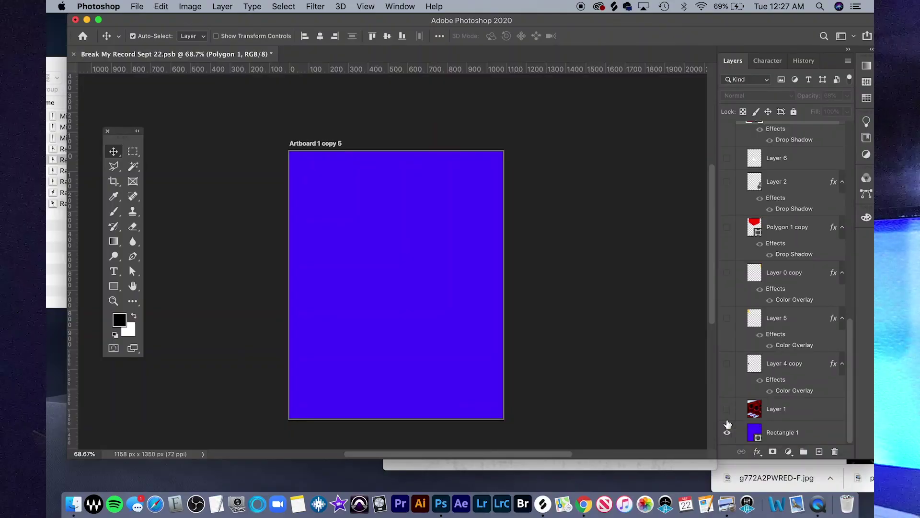
pyautogui.scroll(5, 775, 354)
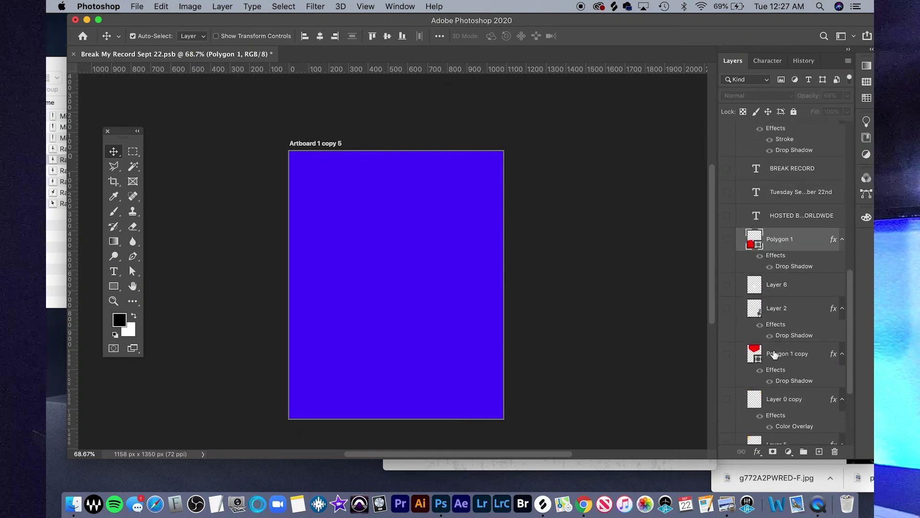
pyautogui.scroll(8, 775, 354)
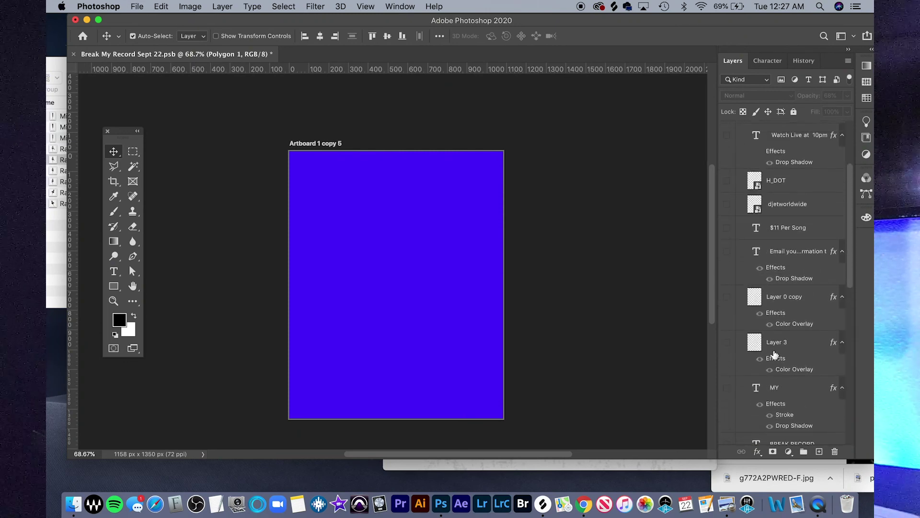
pyautogui.scroll(2, 764, 326)
pyautogui.scroll(-3, 756, 298)
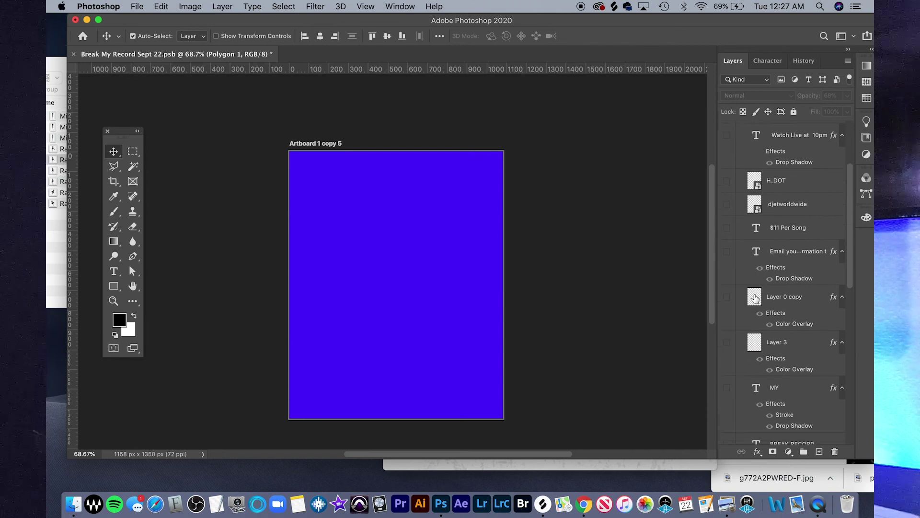
pyautogui.scroll(-3, 755, 298)
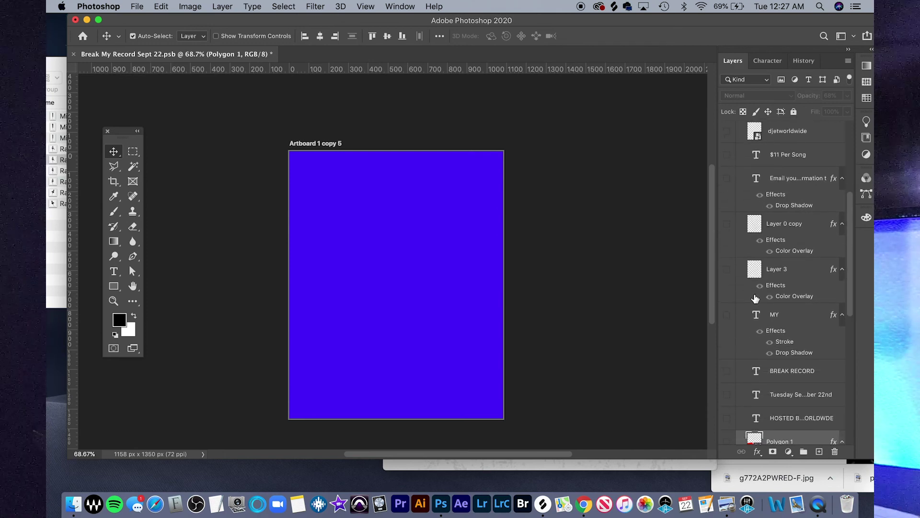
pyautogui.scroll(6, 755, 298)
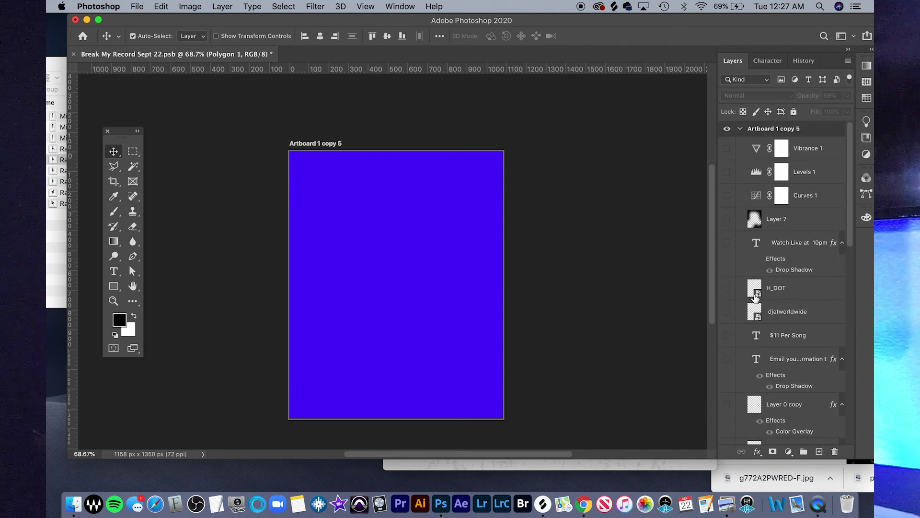
pyautogui.scroll(-10, 754, 260)
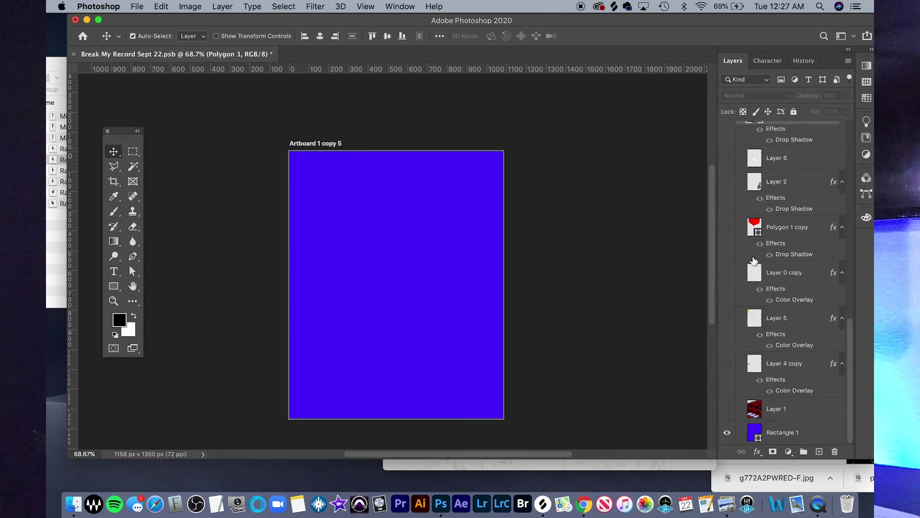
pyautogui.scroll(5, 754, 260)
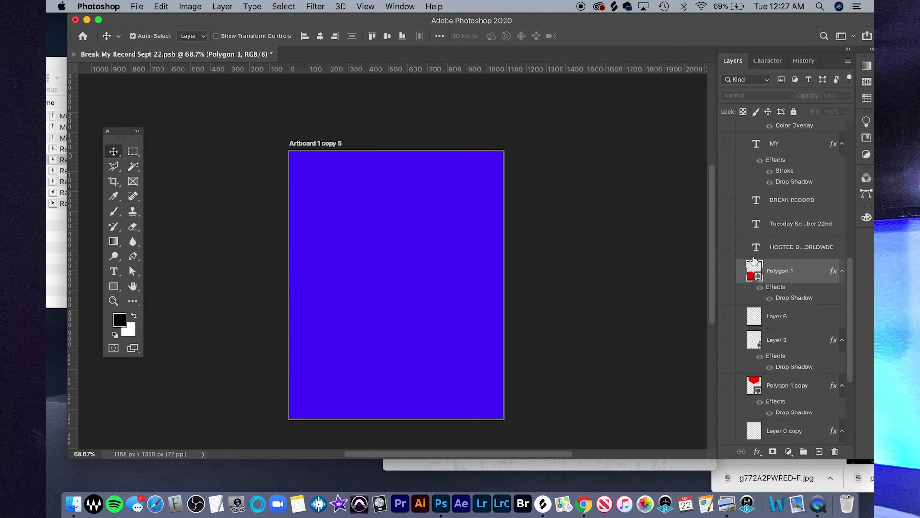
pyautogui.scroll(2, 754, 260)
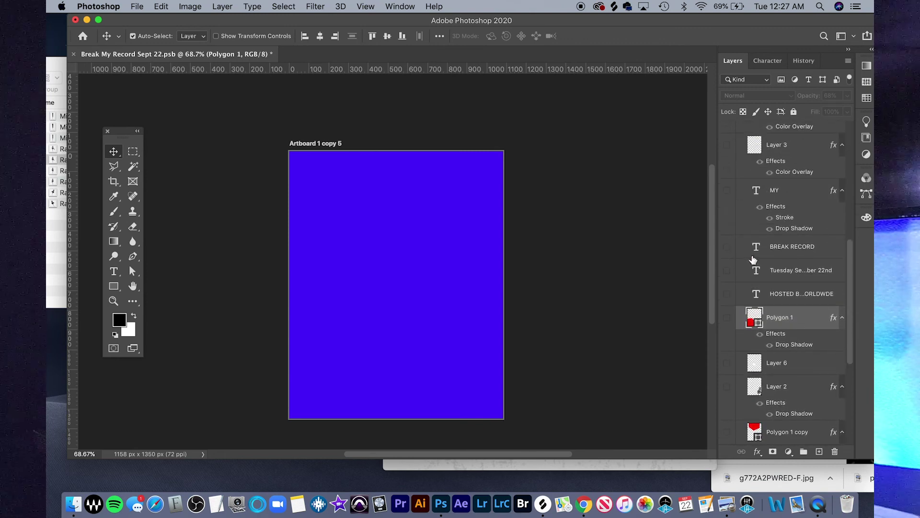
pyautogui.click(727, 247)
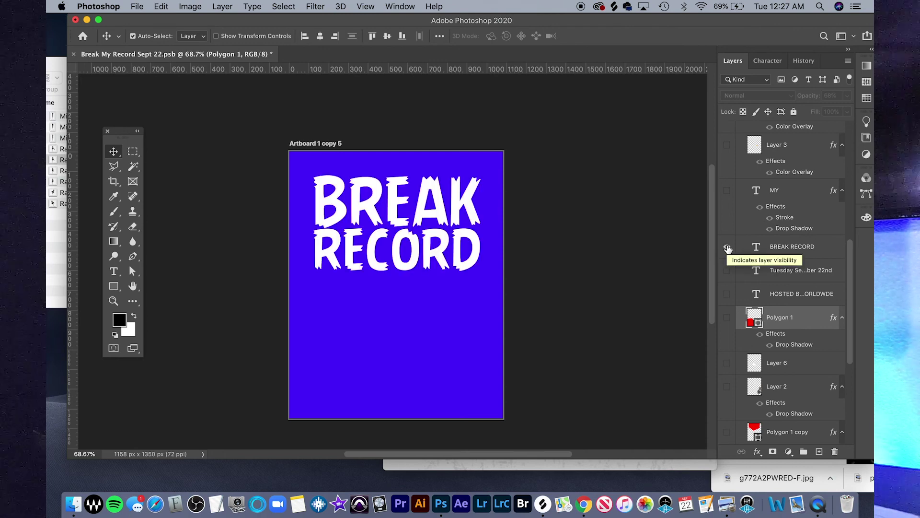
pyautogui.click(776, 60)
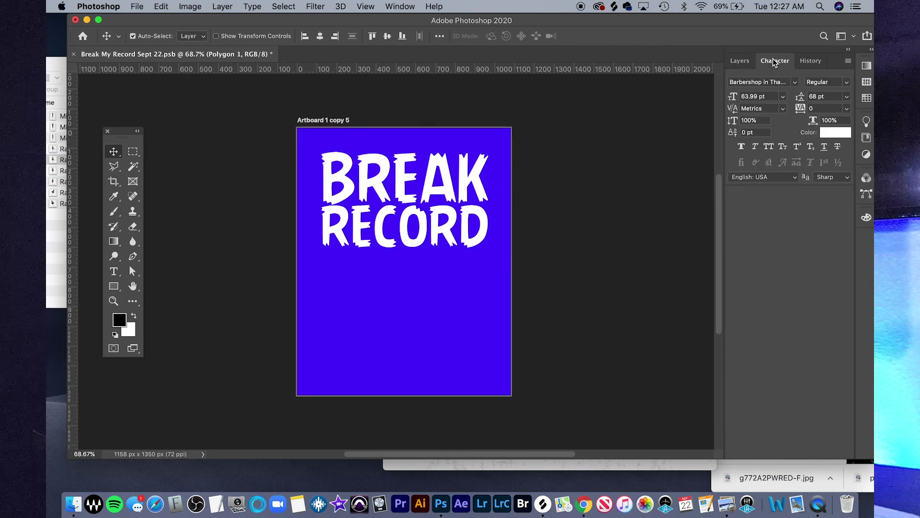
pyautogui.click(794, 83)
pyautogui.press('Down')
pyautogui.press('Down')
pyautogui.press('Down')
pyautogui.press('Down')
pyautogui.press('Down')
pyautogui.press('Down')
pyautogui.press('Down')
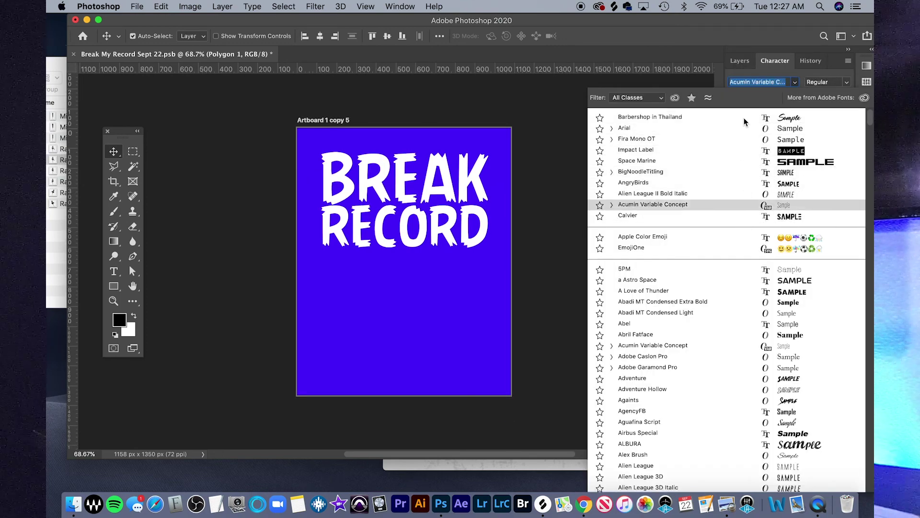
pyautogui.click(737, 64)
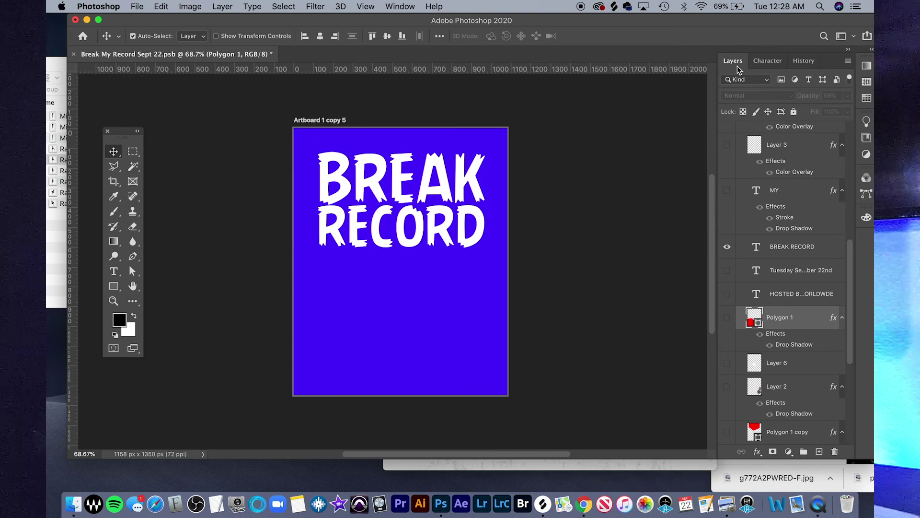
# Step: Preview the a Astro Space font on the BREAK RECORD title layer and set its font to AngryBirds
pyautogui.click(770, 247)
pyautogui.click(767, 61)
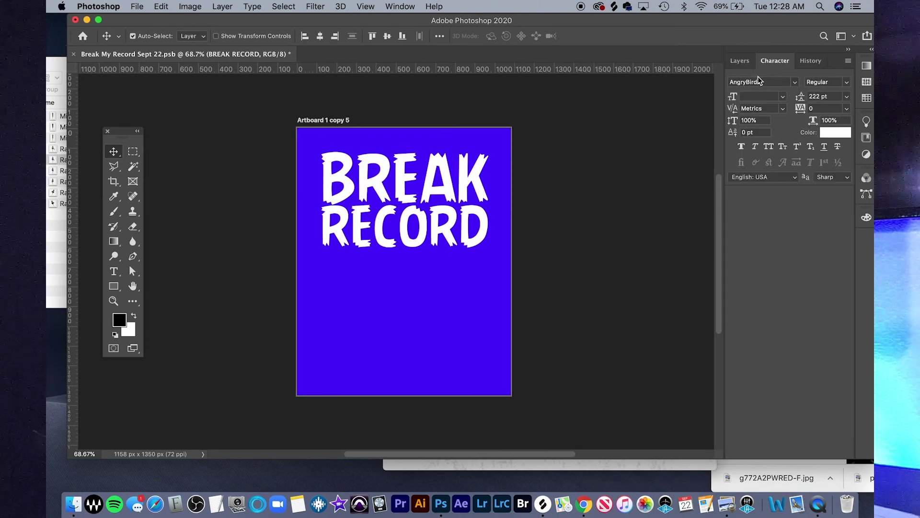
pyautogui.click(794, 84)
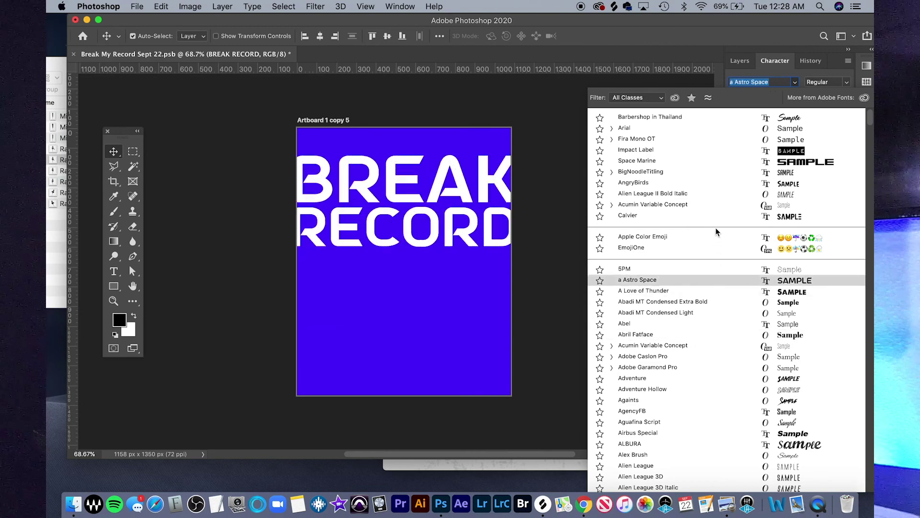
pyautogui.click(705, 182)
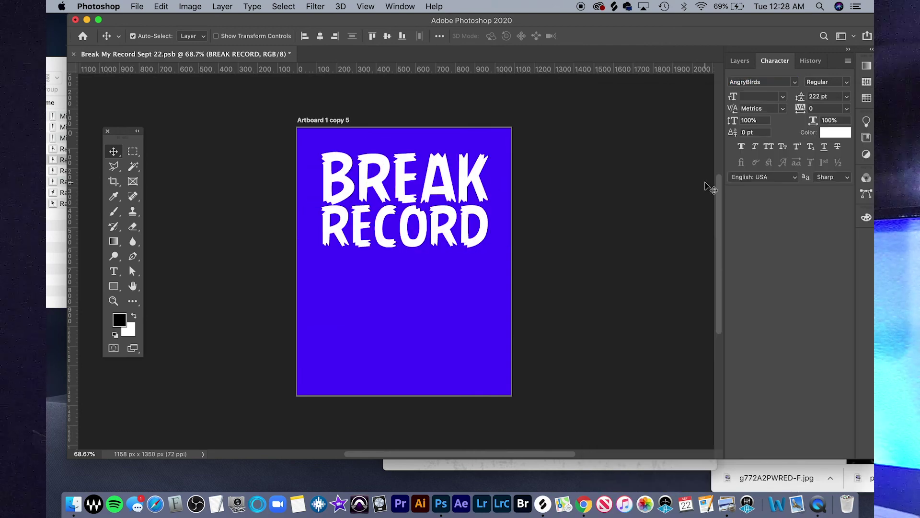
# Step: Make the MY text layer visible and switch its layer effects off and on again to compare the look
pyautogui.click(739, 63)
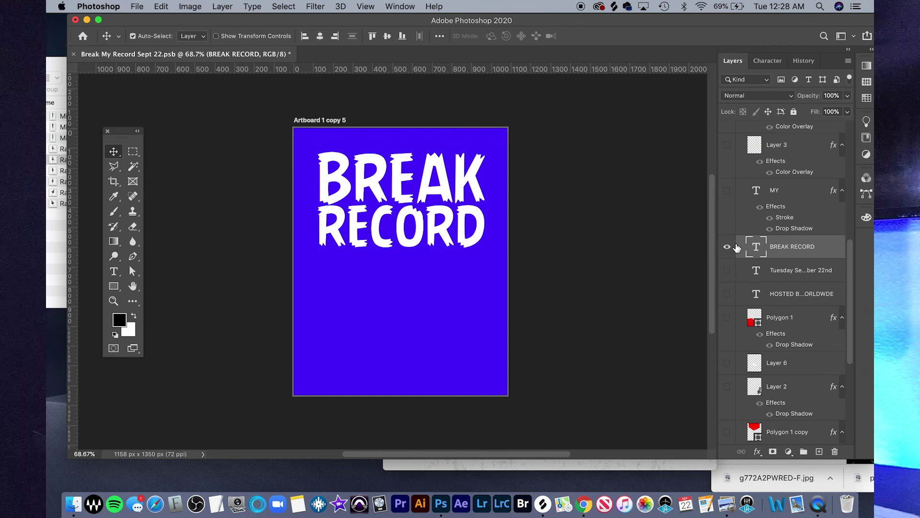
pyautogui.click(729, 194)
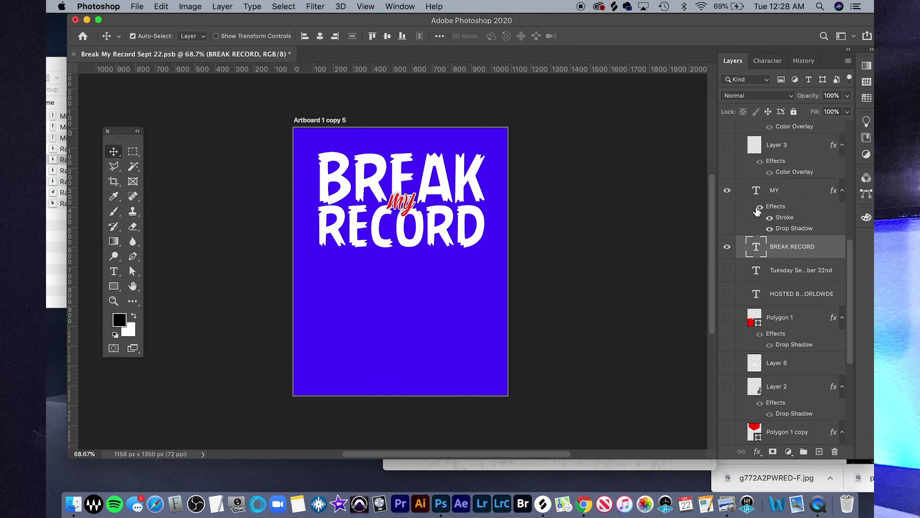
pyautogui.click(759, 209)
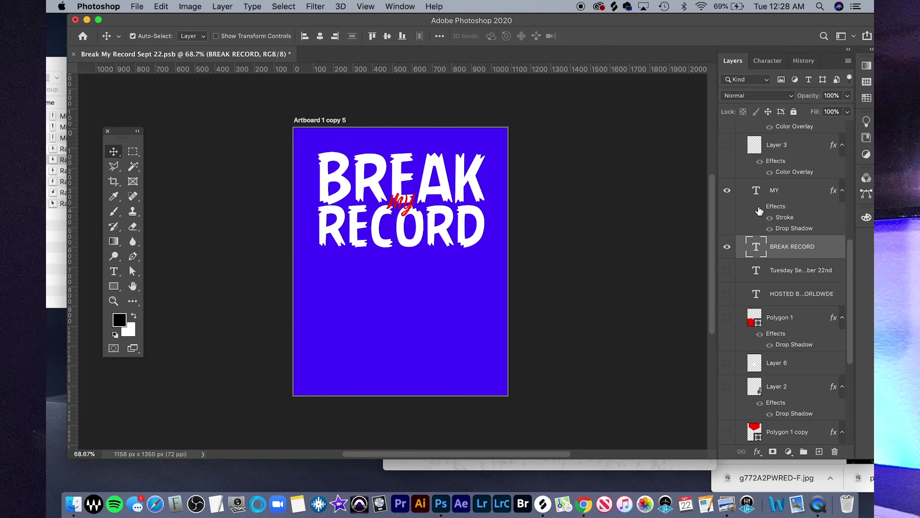
pyautogui.click(760, 208)
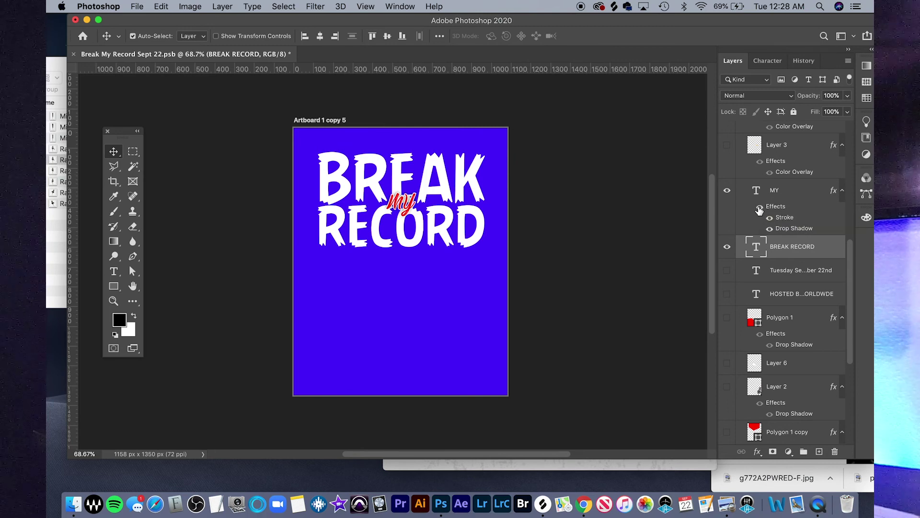
# Step: Examine the MY layer's Stroke and Drop Shadow settings, switching the drop shadow off and on to compare
pyautogui.doubleClick(781, 220)
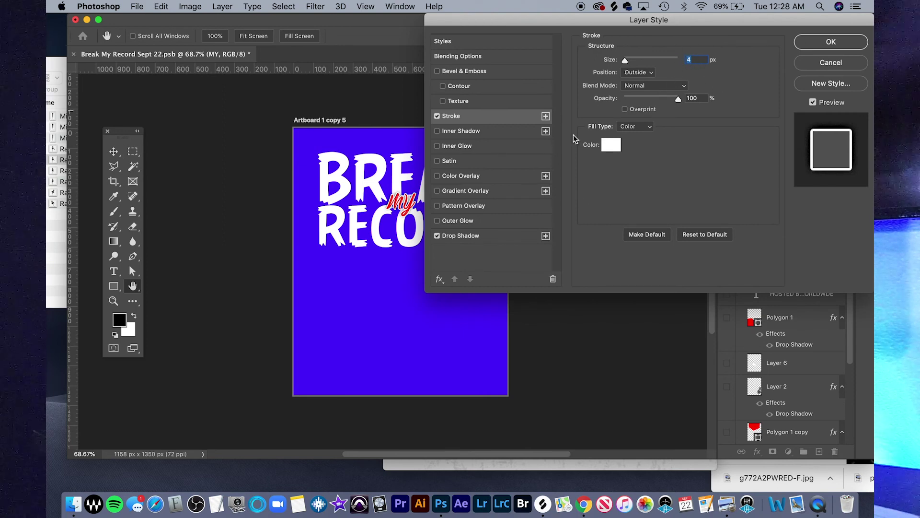
pyautogui.click(485, 236)
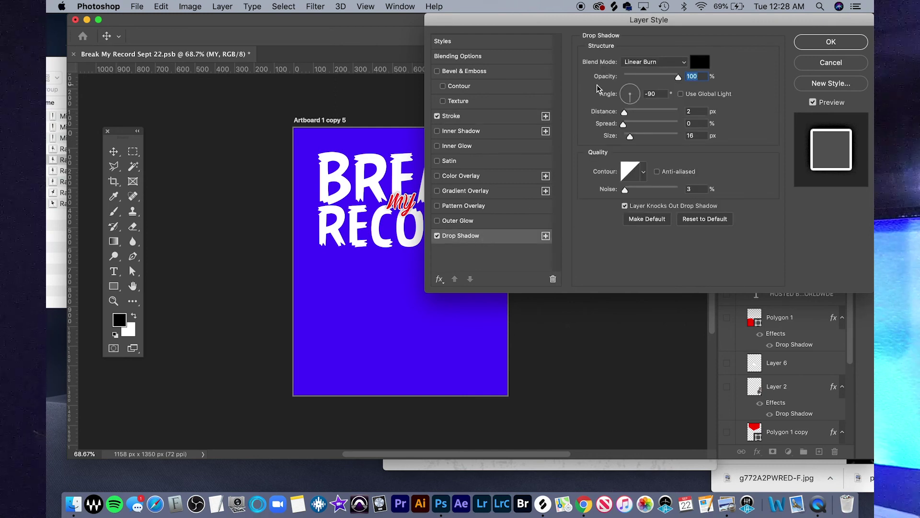
pyautogui.click(437, 236)
pyautogui.click(437, 236)
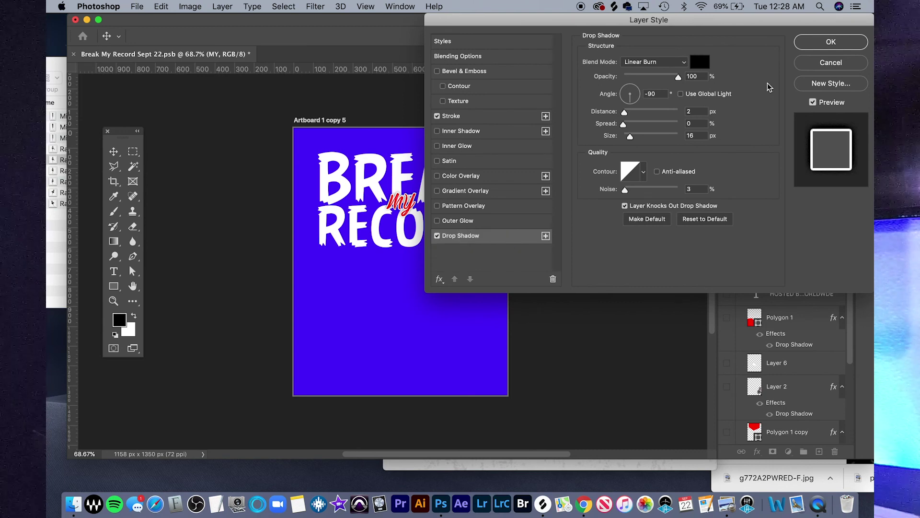
# Step: Close the MY layer's style settings and make the Tuesday September 22nd text, Polygon 1 and Polygon 1 copy layers visible
pyautogui.click(809, 46)
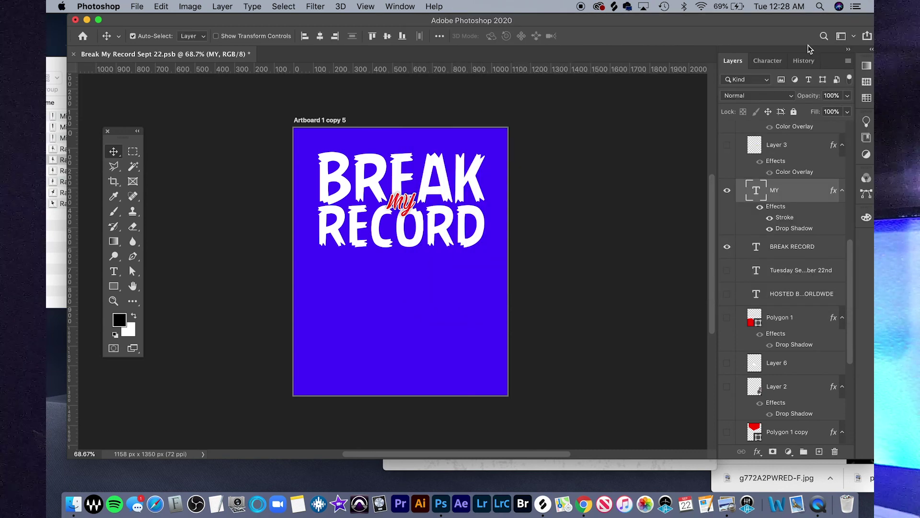
pyautogui.click(727, 271)
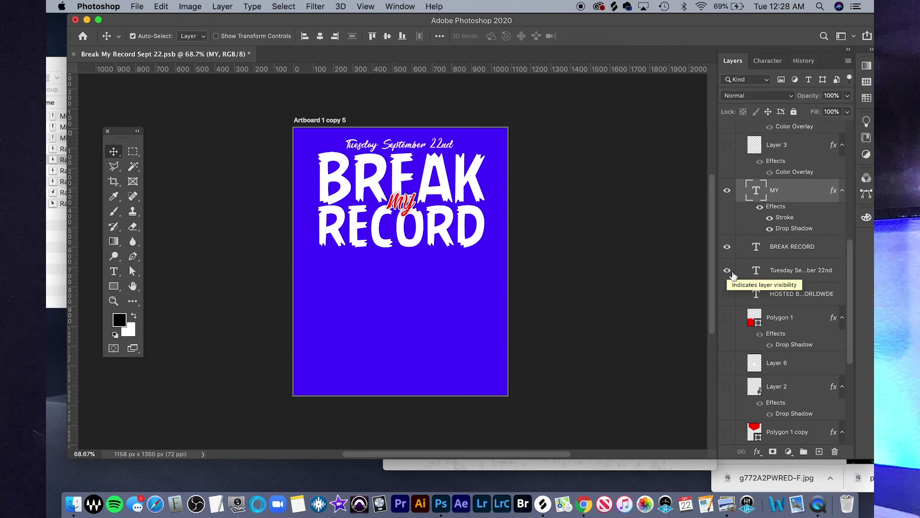
pyautogui.click(728, 318)
pyautogui.scroll(-4, 727, 317)
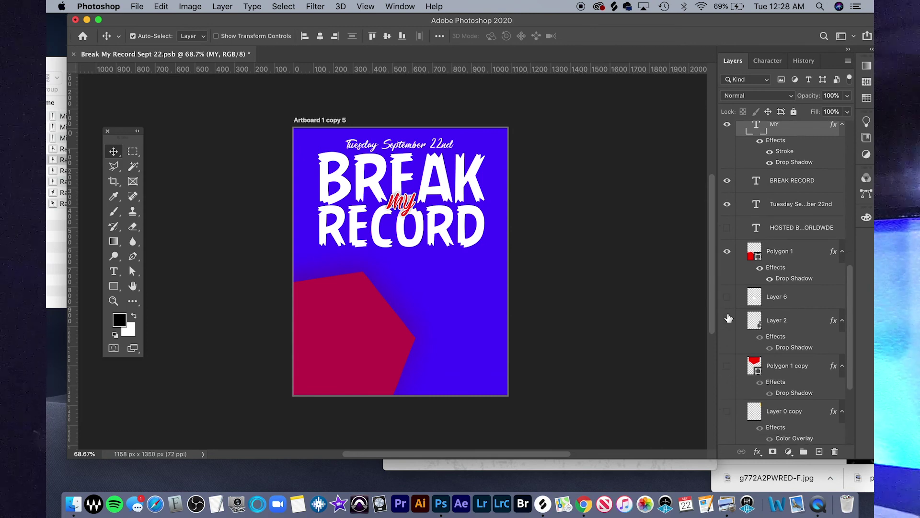
pyautogui.click(727, 367)
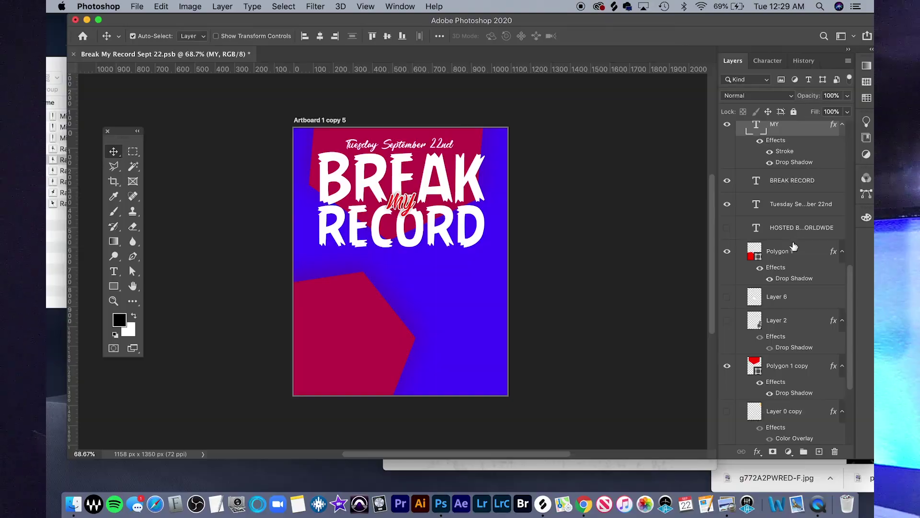
# Step: Select the Polygon 1 layer to check its opacity and make the Layer 1 background photo visible above Rectangle 1
pyautogui.click(794, 250)
pyautogui.scroll(-5, 748, 282)
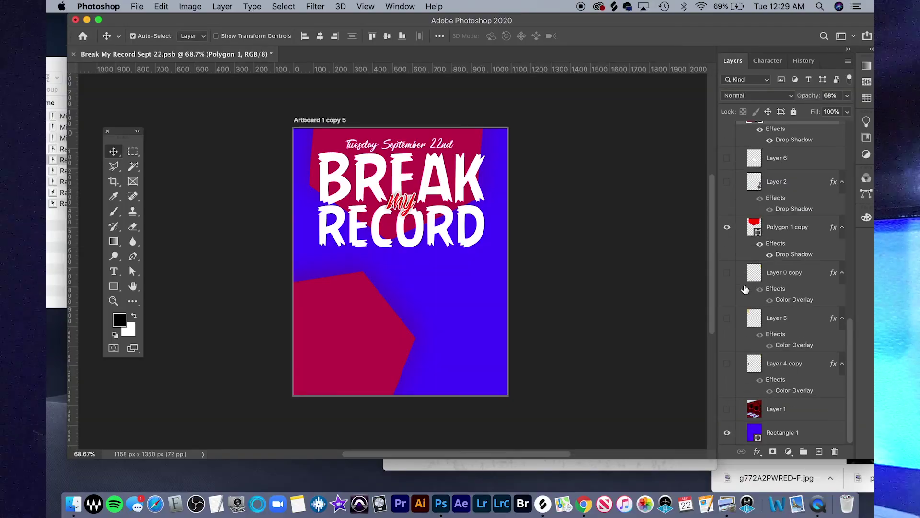
pyautogui.click(727, 411)
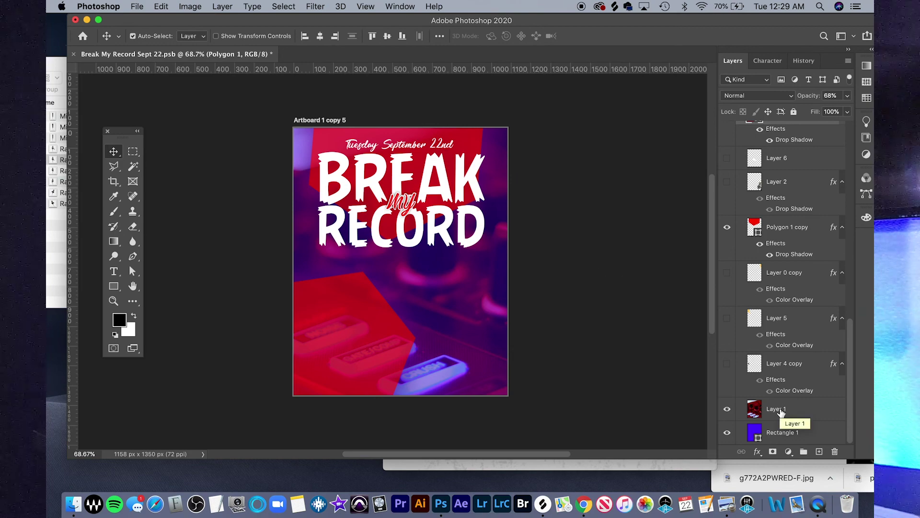
# Step: Switch to Chrome and look through the open Pexels pages with candidate DJ equipment photos
pyautogui.click(590, 499)
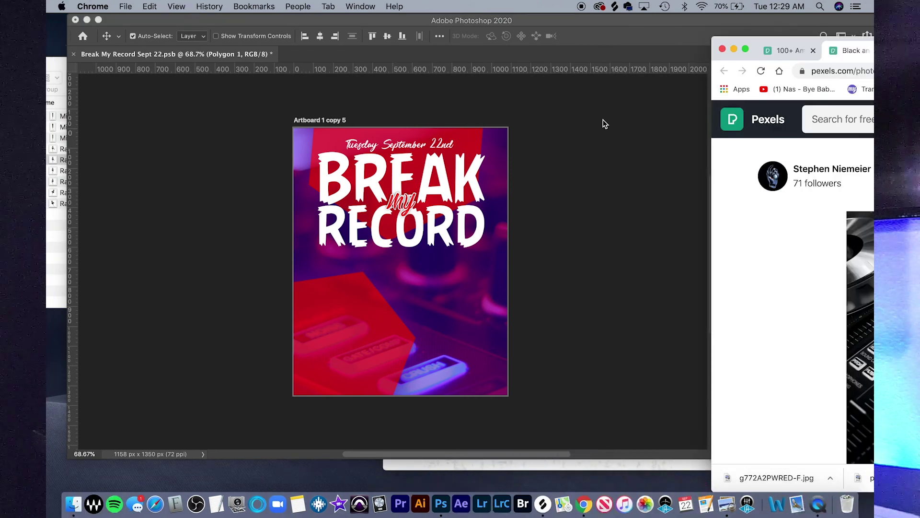
pyautogui.moveTo(757, 45); pyautogui.dragTo(128, 21)
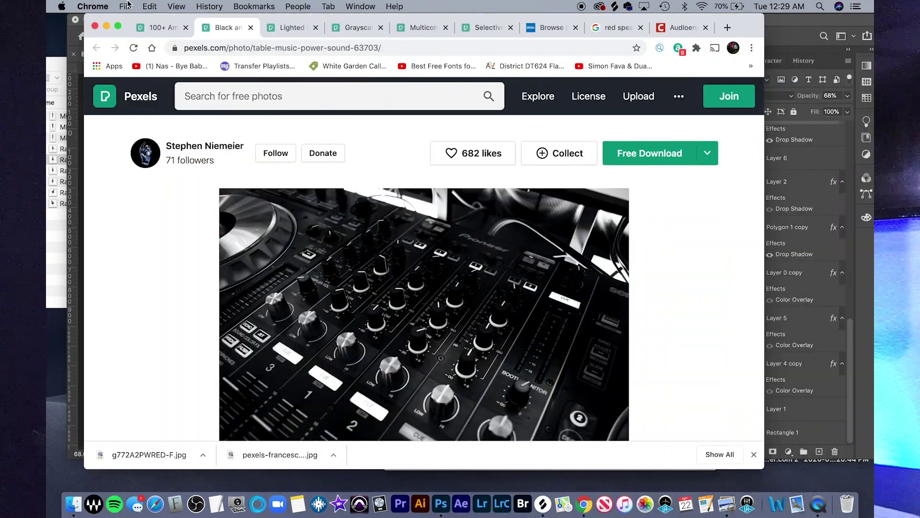
pyautogui.scroll(-2, 287, 287)
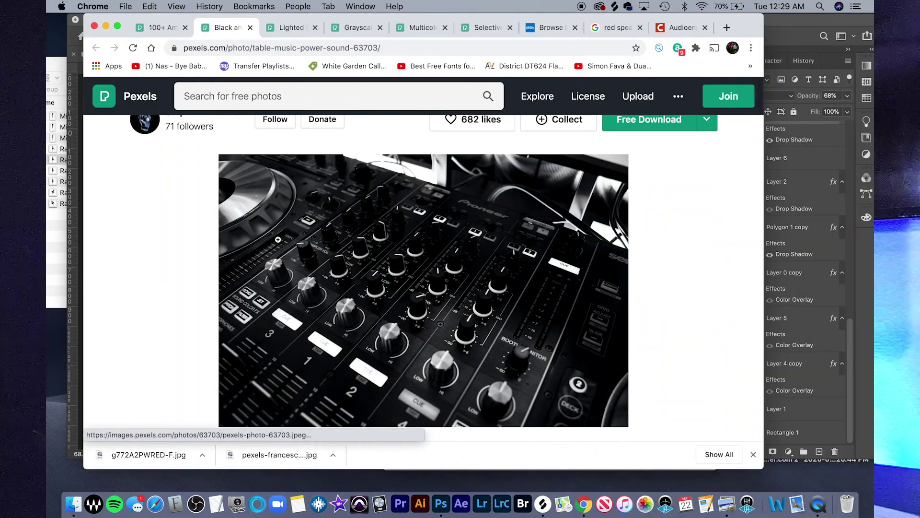
pyautogui.click(281, 32)
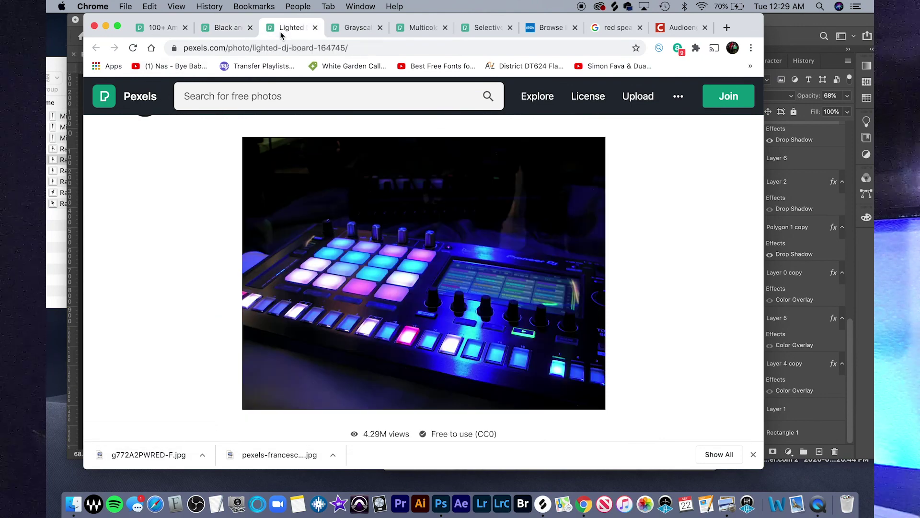
pyautogui.click(173, 30)
pyautogui.click(224, 32)
pyautogui.click(290, 29)
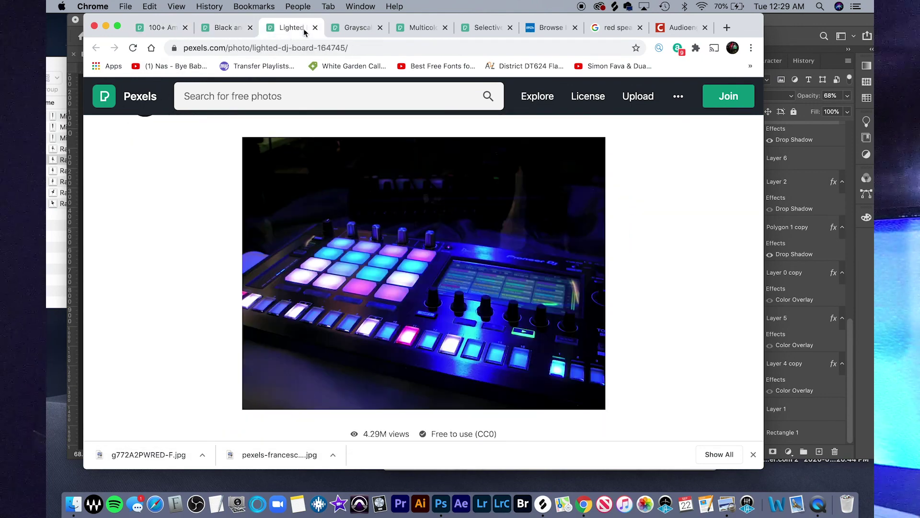
pyautogui.click(356, 30)
pyautogui.click(417, 31)
# Step: View the Pexels source photo of the red-lit mixing console without its thank-you popup, and switch back to Photoshop
pyautogui.click(477, 31)
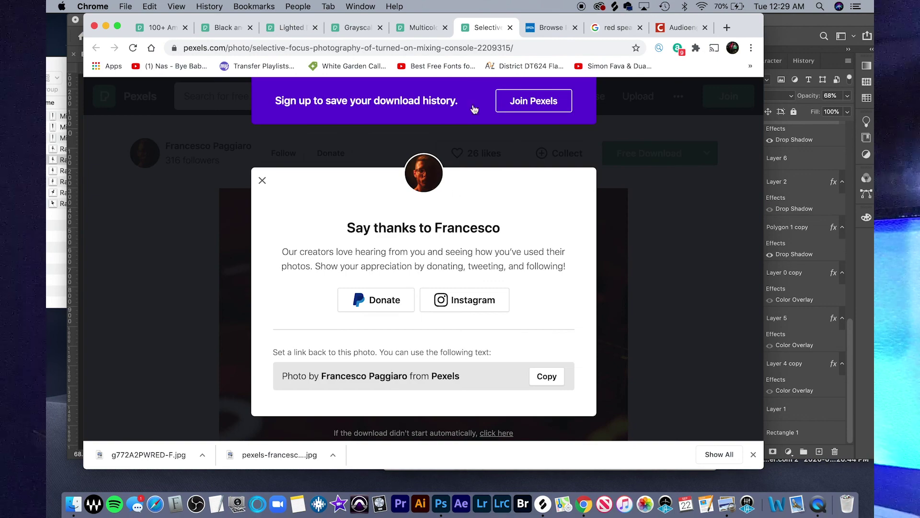
pyautogui.click(262, 181)
pyautogui.scroll(-3, 347, 304)
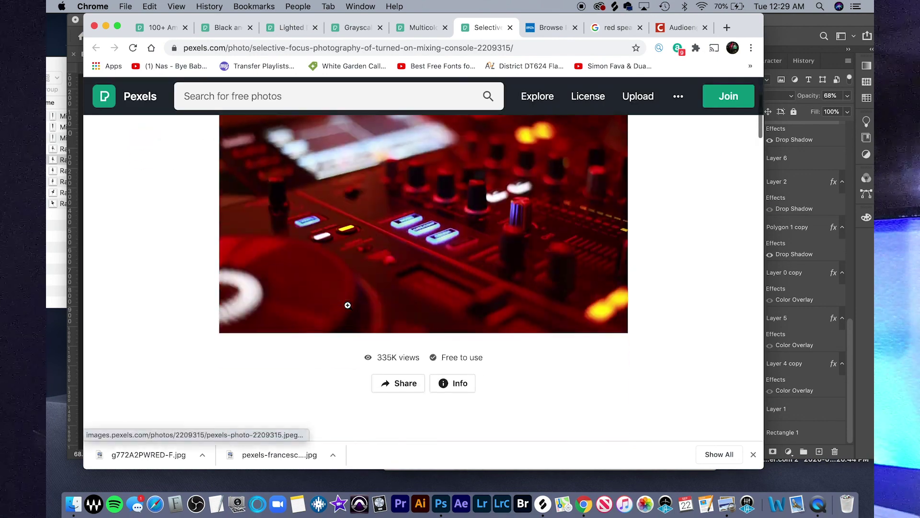
pyautogui.scroll(2, 347, 305)
pyautogui.press('super+Tab')
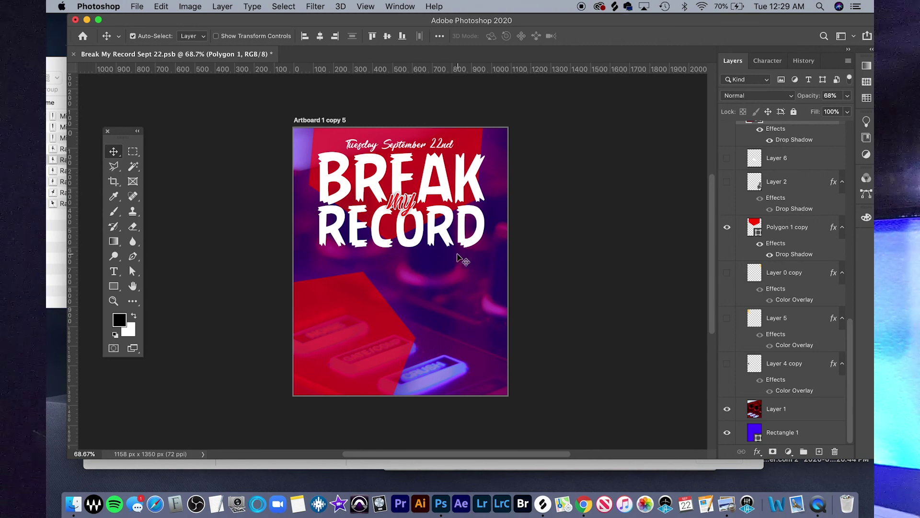
# Step: Select Layer 1 and examine the full extent of its photo beyond the artboard with transform controls temporarily shown
pyautogui.click(777, 411)
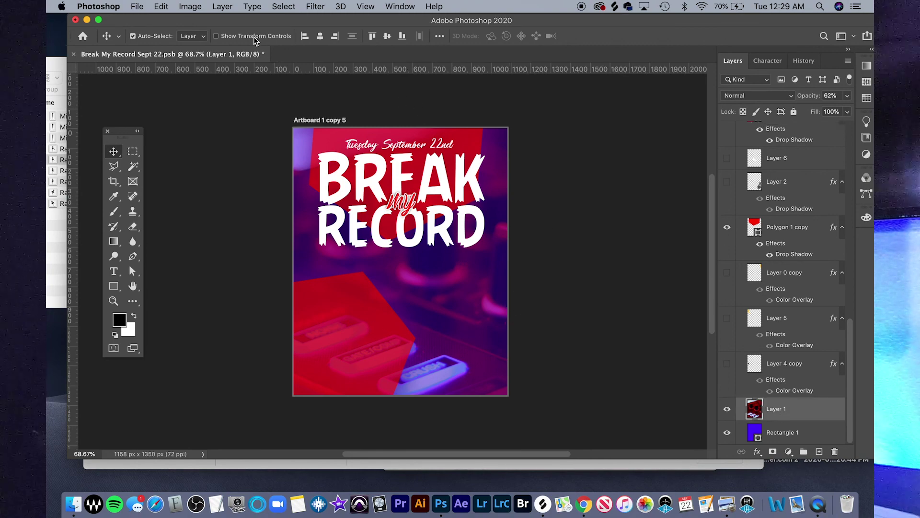
pyautogui.press('super+minus')
pyautogui.press('super+minus')
pyautogui.press('super+minus')
pyautogui.press('super+minus')
pyautogui.press('super+minus')
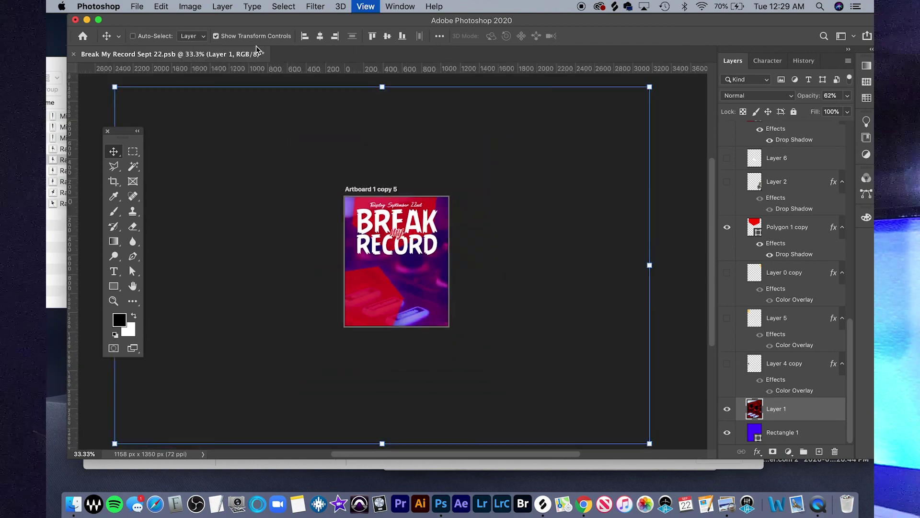
pyautogui.click(246, 39)
pyautogui.press('super+plus')
pyautogui.press('super+plus')
pyautogui.press('super+plus')
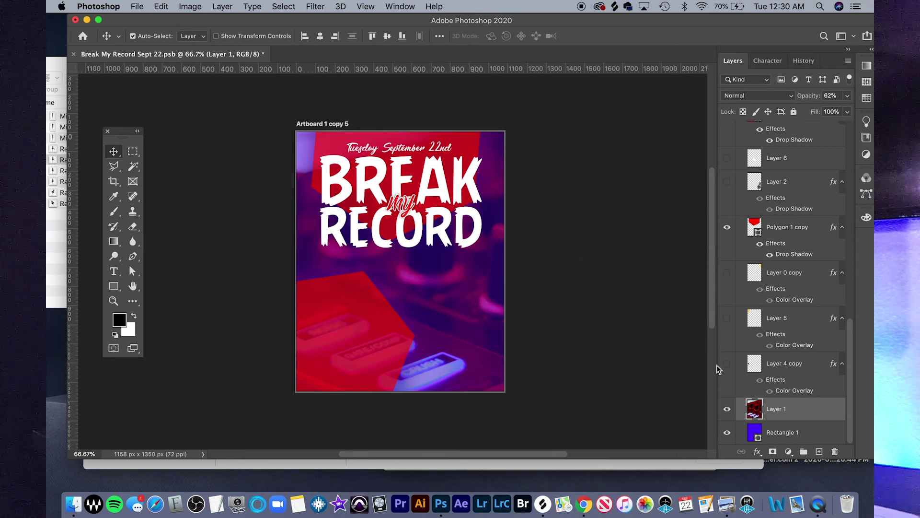
# Step: Make the HOSTED BY text layer visible and align it by its horizontal centre under the title
pyautogui.scroll(2, 728, 352)
pyautogui.scroll(10, 728, 352)
pyautogui.scroll(12, 728, 351)
pyautogui.scroll(-6, 729, 352)
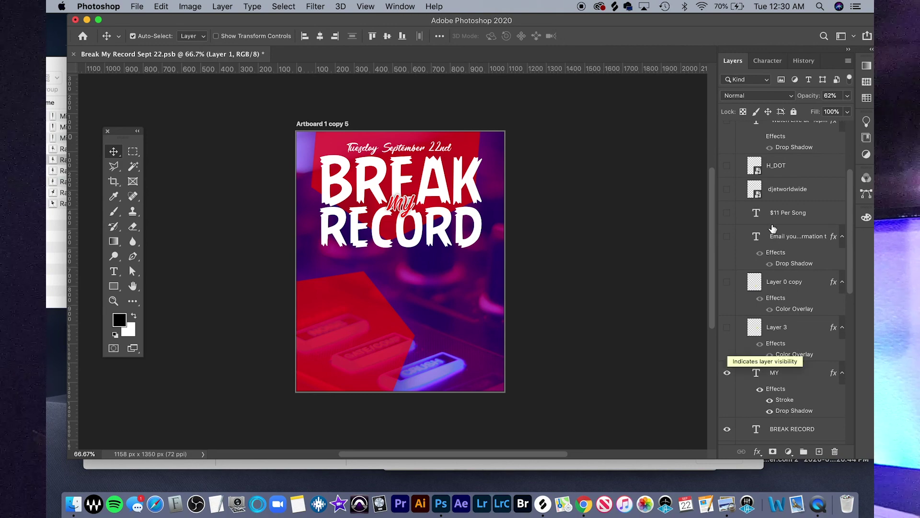
pyautogui.scroll(2, 731, 232)
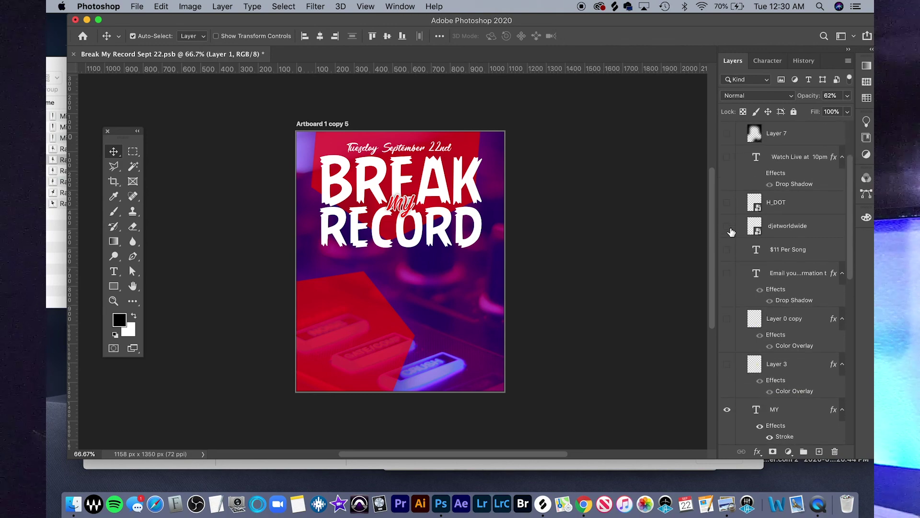
pyautogui.scroll(-9, 731, 232)
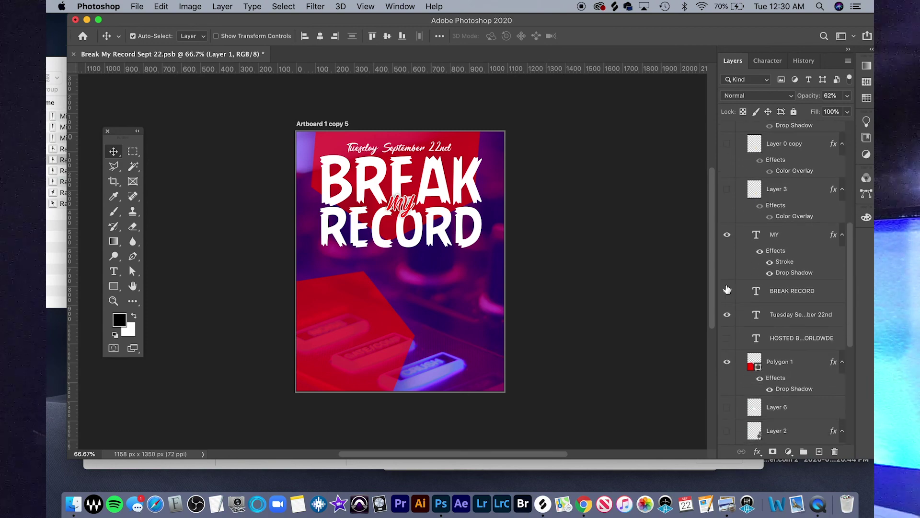
pyautogui.click(727, 339)
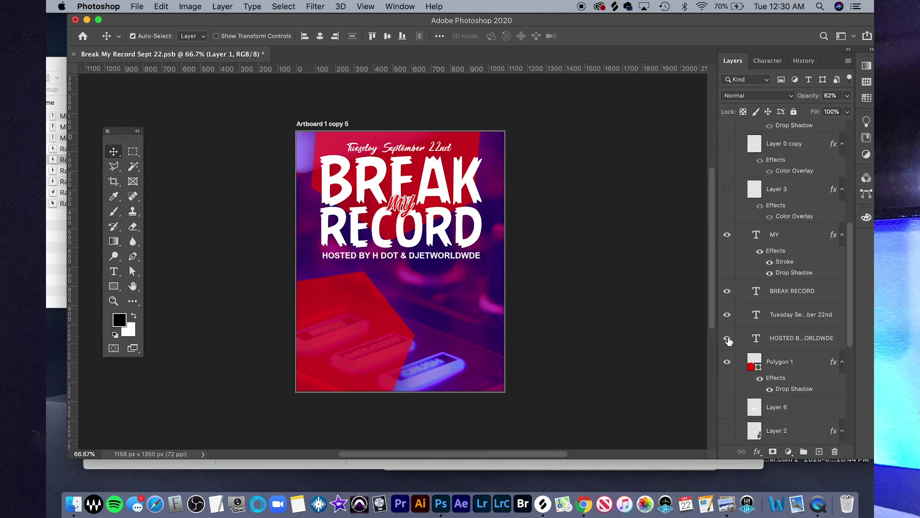
pyautogui.click(462, 258)
pyautogui.click(321, 36)
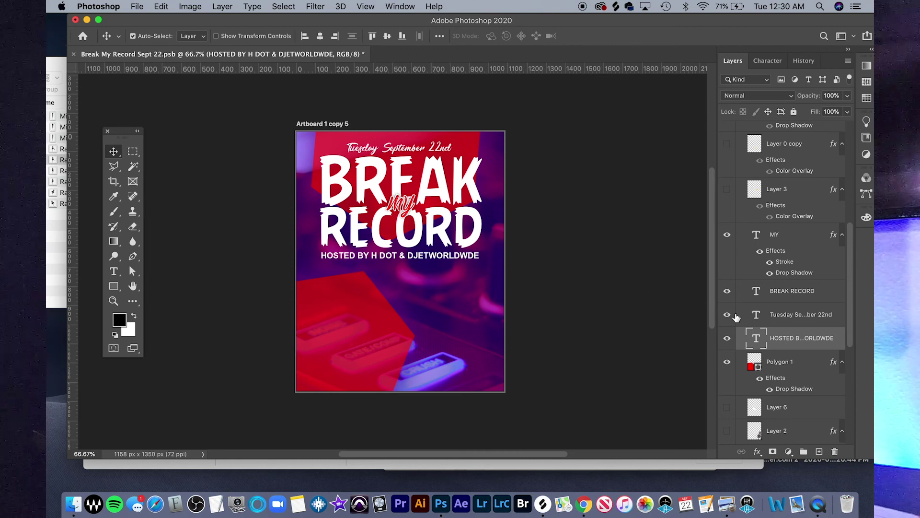
# Step: Make the $11 Per Song text and the submission e-mail instructions text layers visible over the lower red polygon
pyautogui.scroll(2, 762, 330)
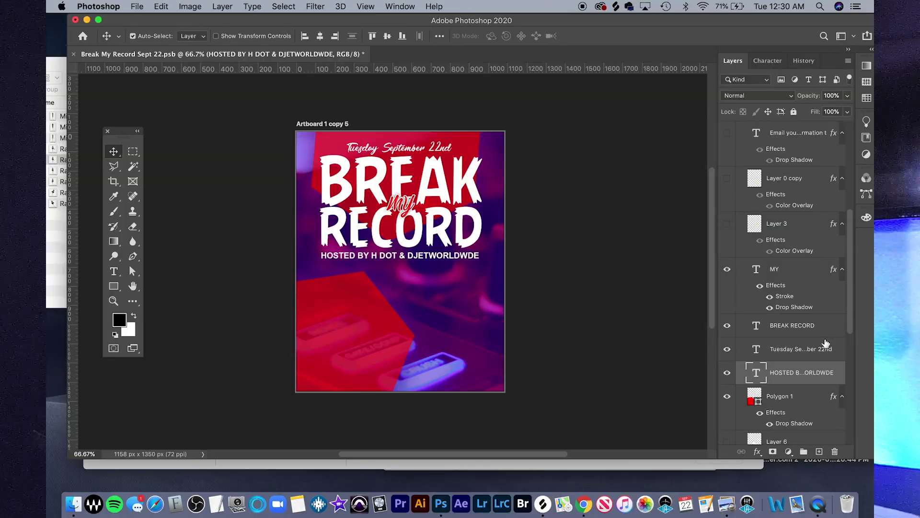
pyautogui.scroll(2, 825, 344)
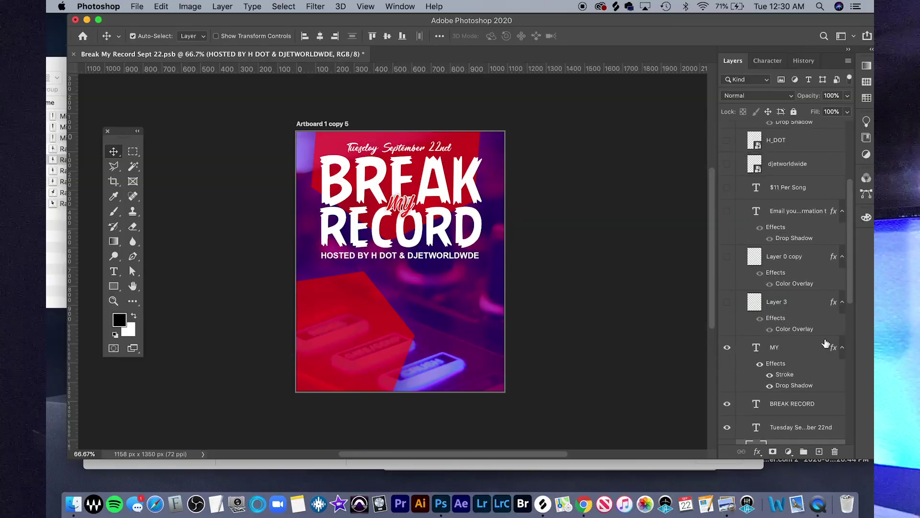
pyautogui.click(728, 190)
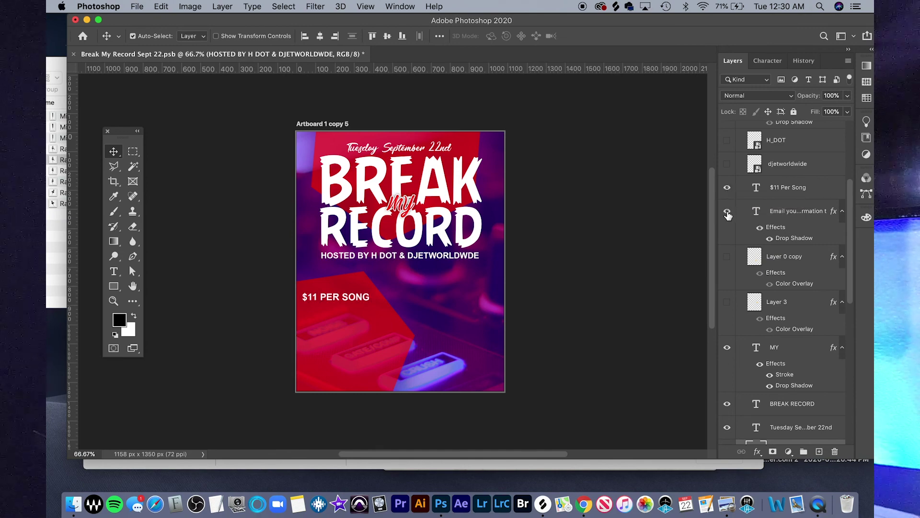
pyautogui.click(727, 212)
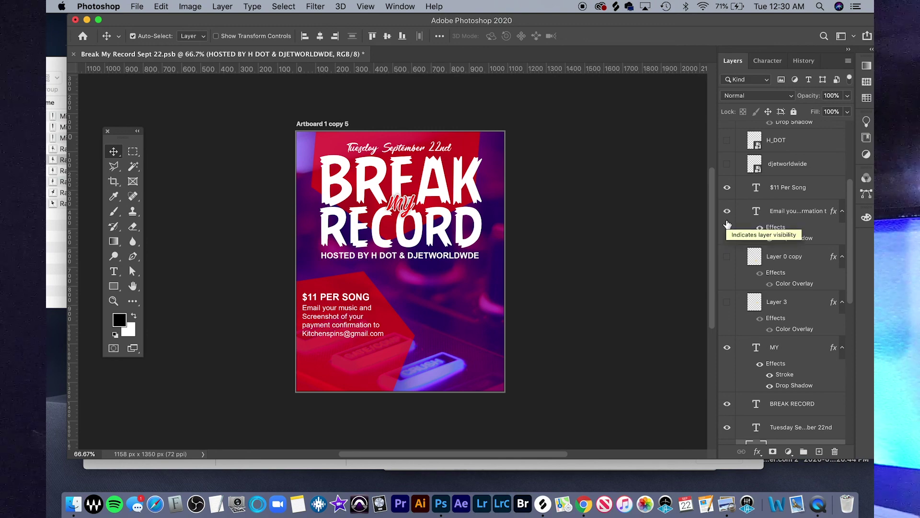
# Step: Try showing the lightning bolt on the Layer 0 copy layer and the Layer 3 graphic beneath it
pyautogui.click(727, 257)
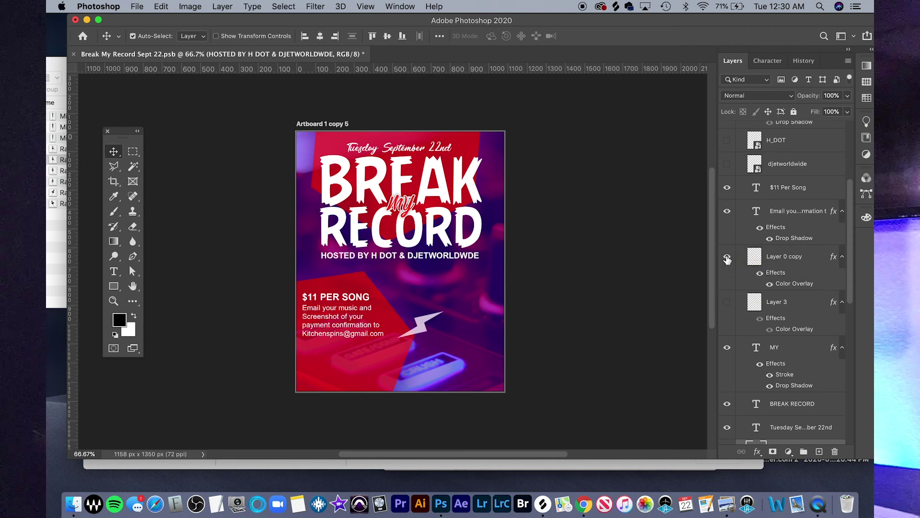
pyautogui.click(727, 302)
pyautogui.scroll(-2, 728, 310)
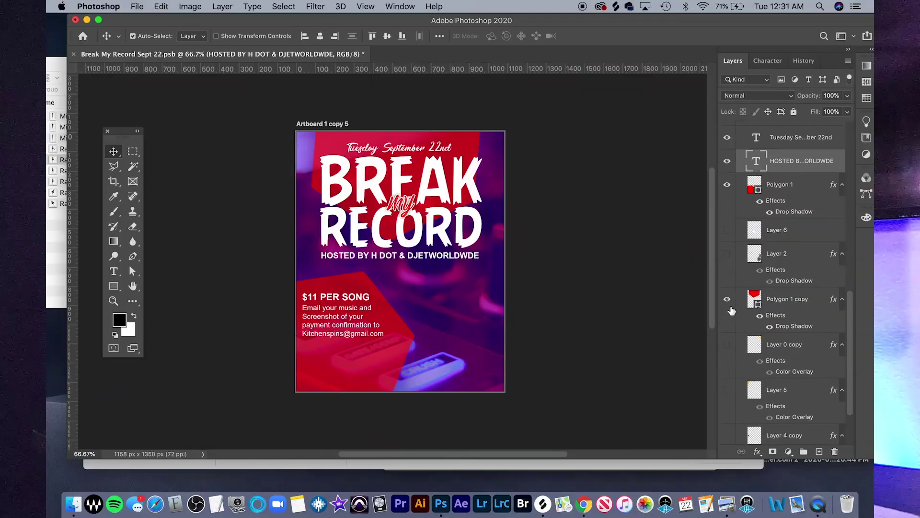
pyautogui.scroll(-1, 732, 311)
# Step: Make the Instagram and Twitch handle layers and the Watch Live at 10pm text layer visible
pyautogui.scroll(15, 732, 311)
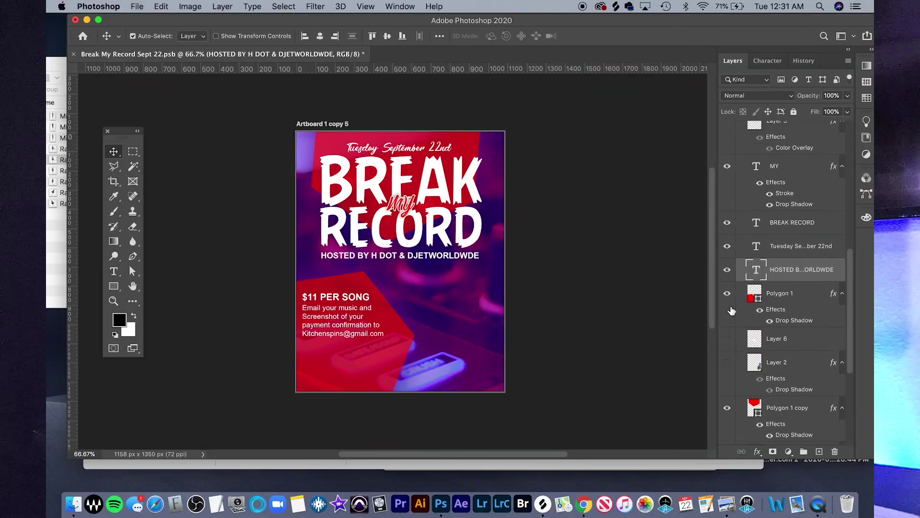
pyautogui.scroll(19, 731, 311)
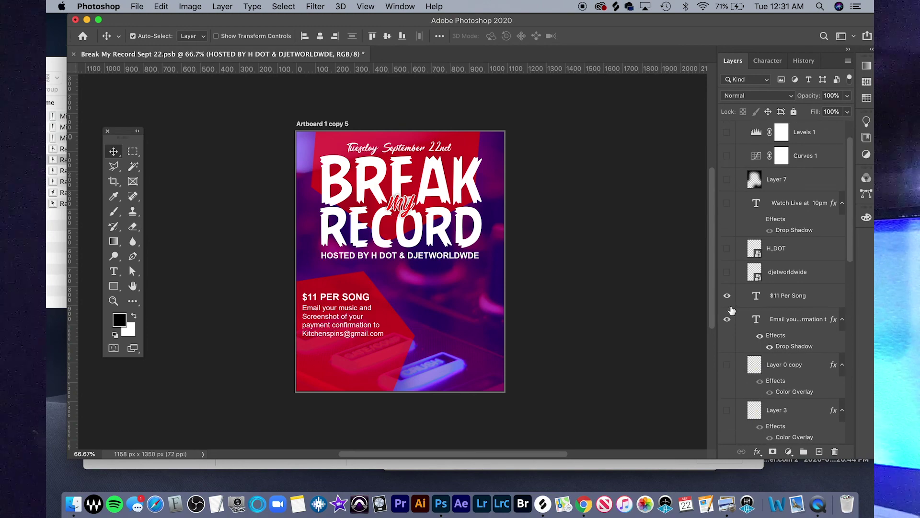
pyautogui.click(728, 272)
pyautogui.click(726, 249)
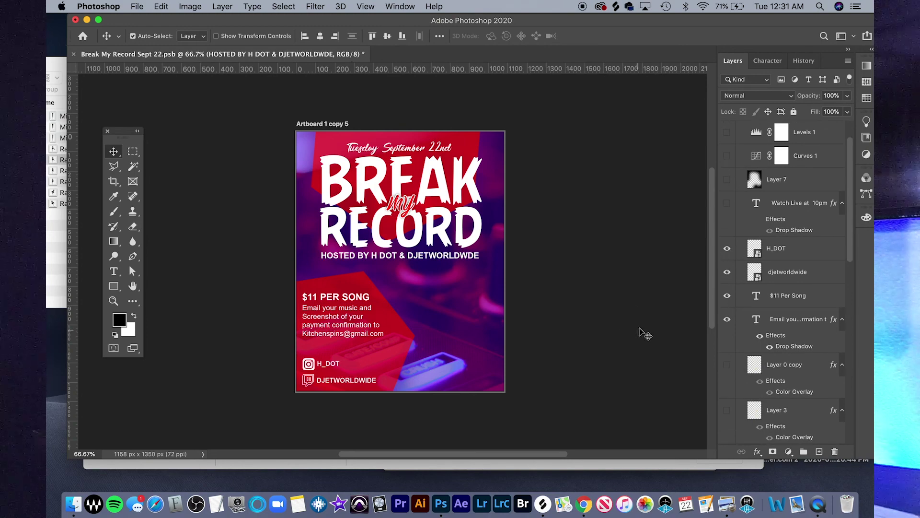
pyautogui.click(727, 202)
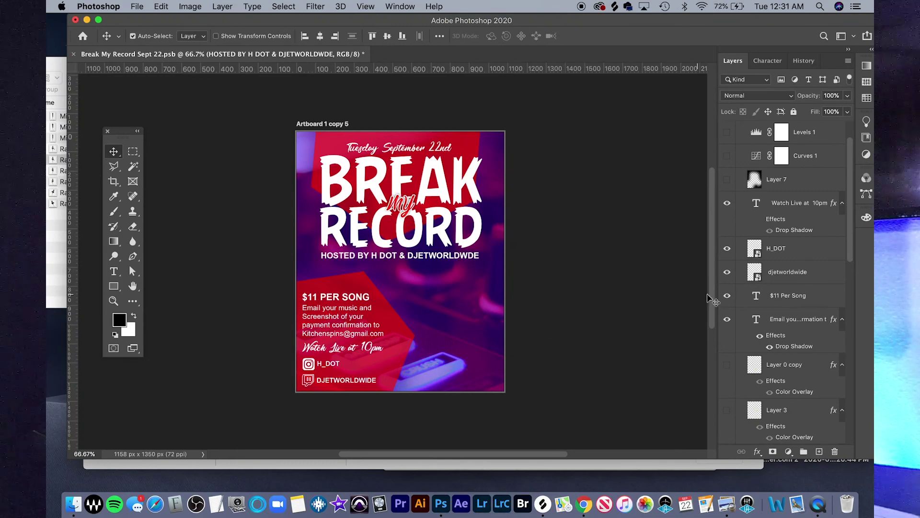
# Step: Make the microphone image on Layer 2 visible in the flyer's lower-right corner
pyautogui.scroll(-10, 721, 301)
pyautogui.scroll(-7, 722, 298)
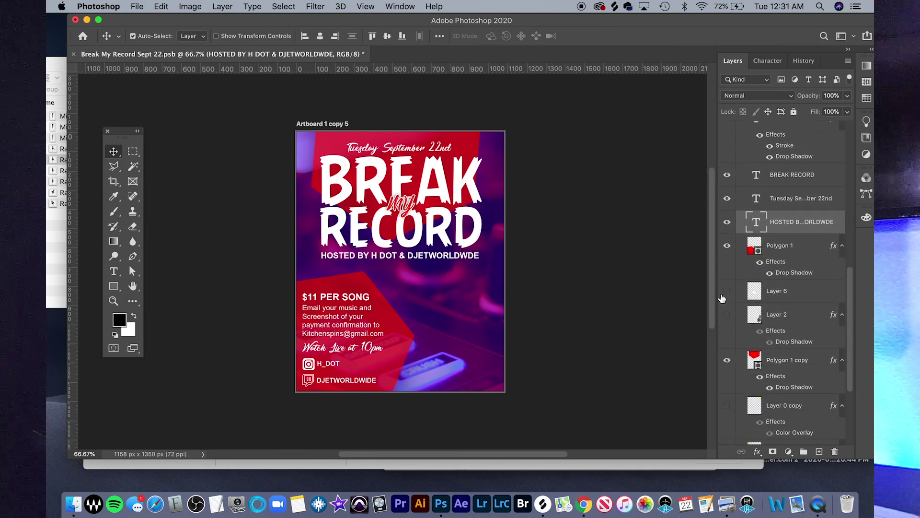
pyautogui.scroll(-2, 721, 298)
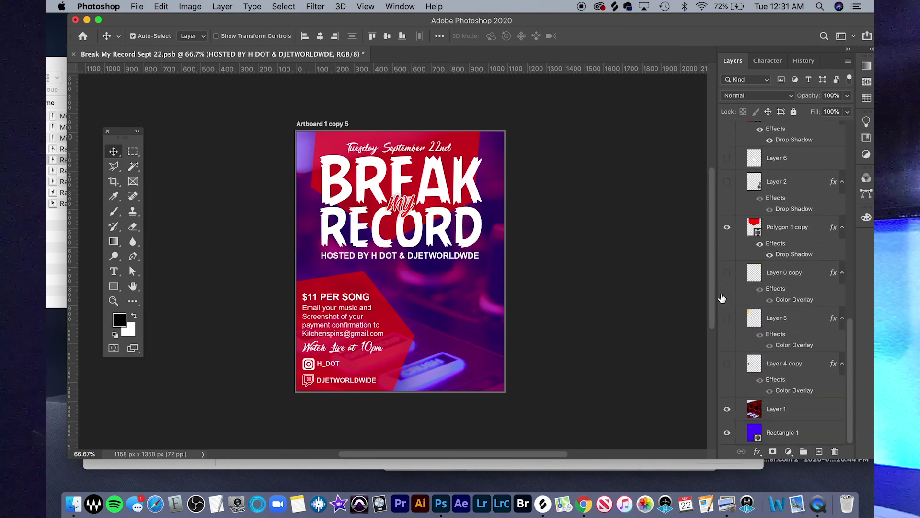
pyautogui.scroll(3, 721, 298)
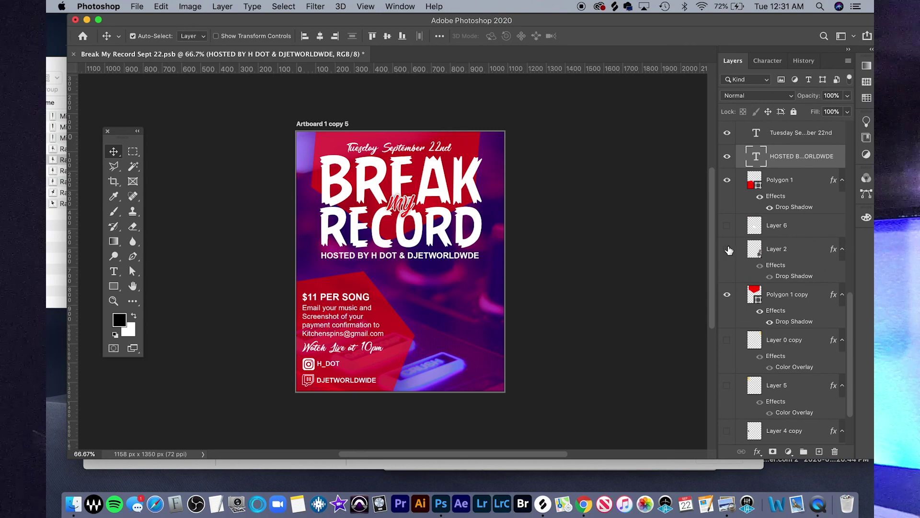
pyautogui.click(727, 250)
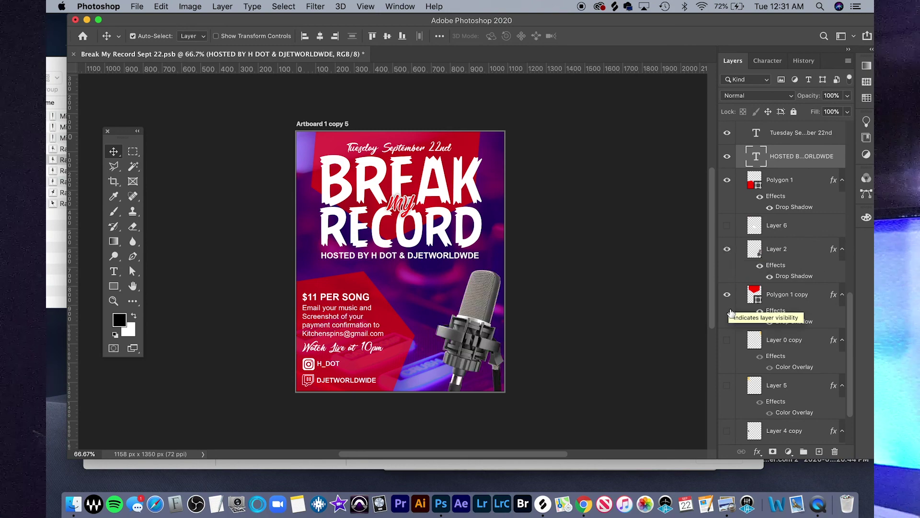
# Step: Make the lightning bolts on Layer 4 copy, Layer 5, the lower Layer 0 copy and Layer 6 visible
pyautogui.scroll(-4, 730, 312)
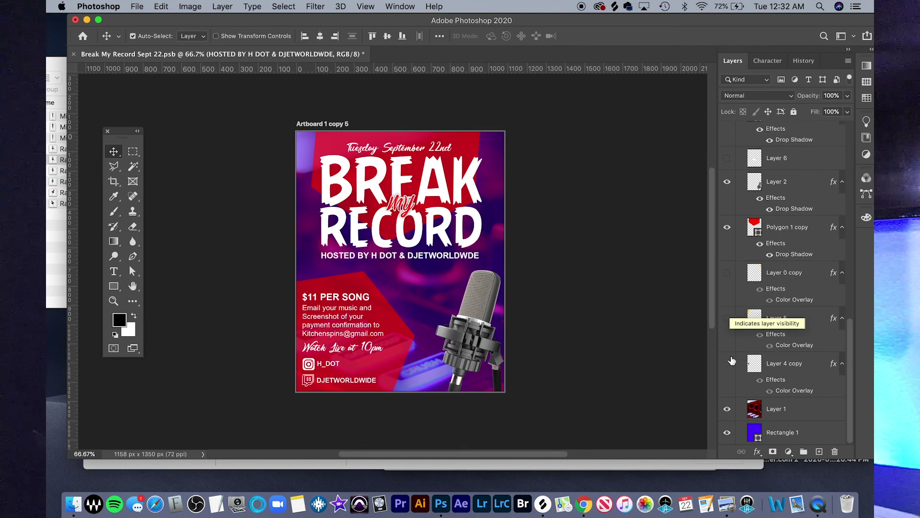
pyautogui.click(728, 363)
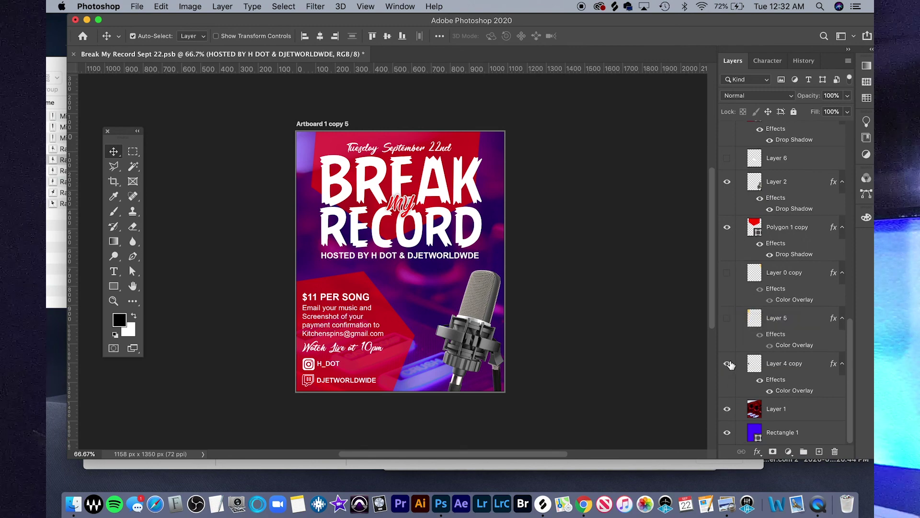
pyautogui.click(727, 318)
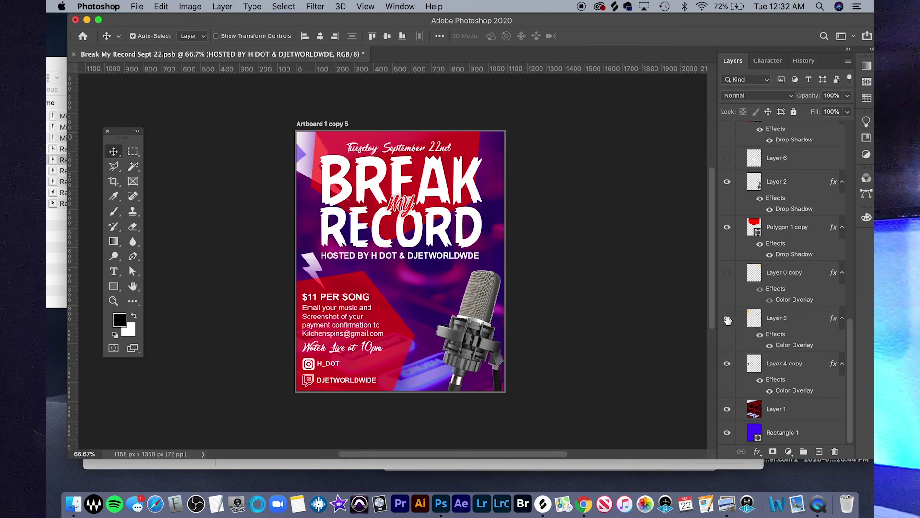
pyautogui.click(727, 272)
pyautogui.scroll(2, 729, 234)
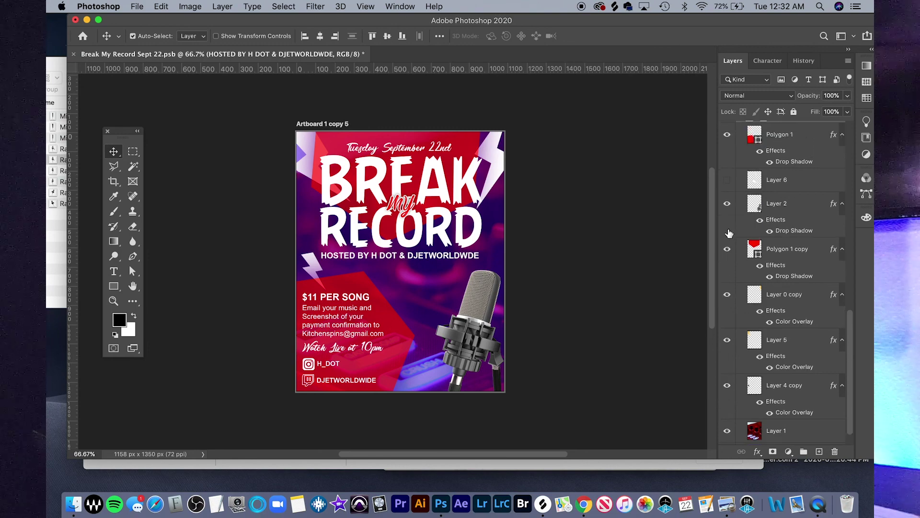
pyautogui.click(727, 181)
# Step: Make the lightning bolts around the microphone on Layer 3 and the upper Layer 0 copy visible
pyautogui.scroll(5, 728, 185)
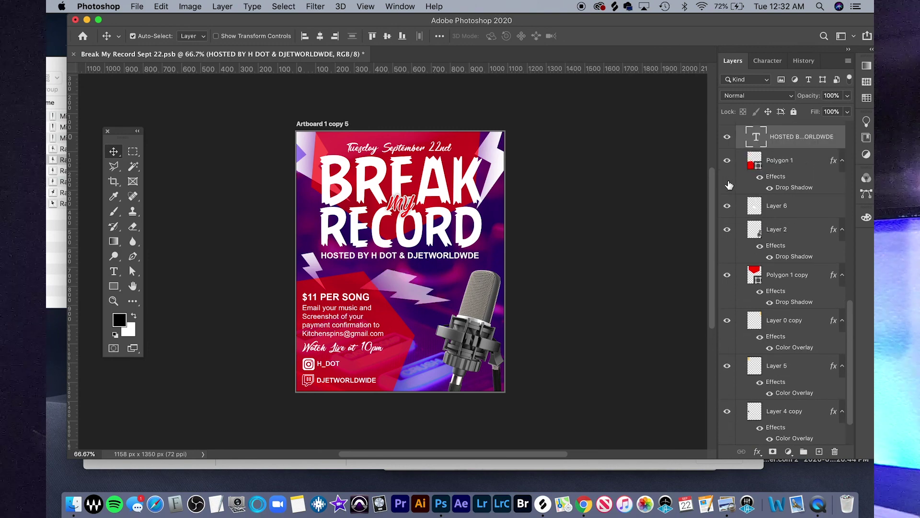
pyautogui.scroll(6, 728, 185)
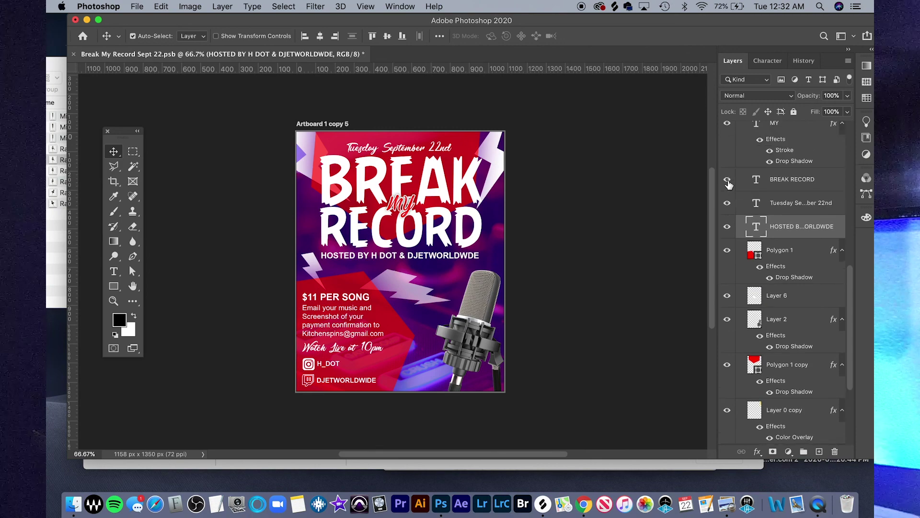
pyautogui.scroll(2, 729, 185)
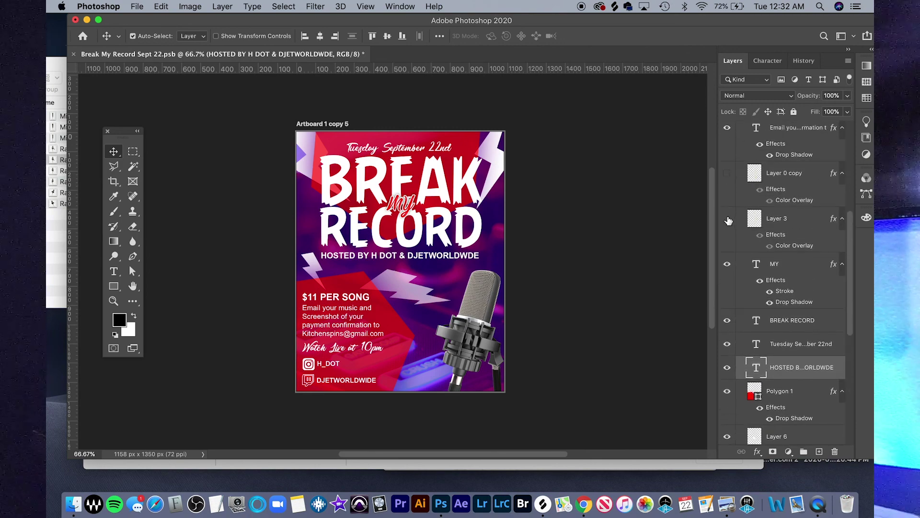
pyautogui.click(728, 220)
pyautogui.scroll(1, 728, 220)
pyautogui.click(727, 194)
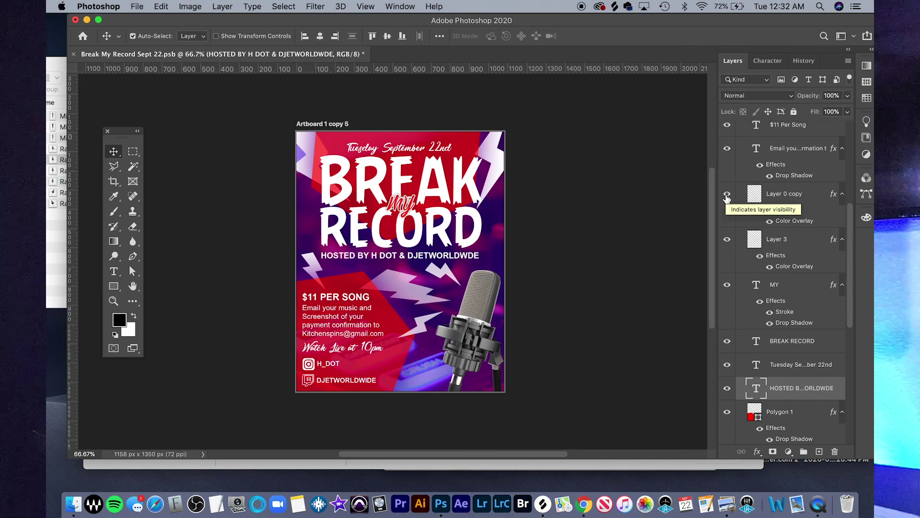
# Step: Make the dark vignette on Layer 7 visible and select that layer
pyautogui.scroll(10, 727, 196)
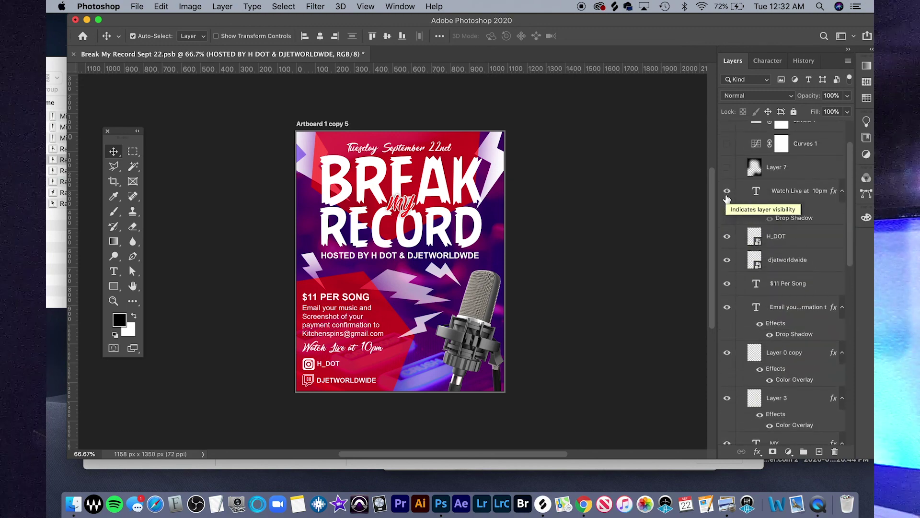
pyautogui.scroll(1, 727, 198)
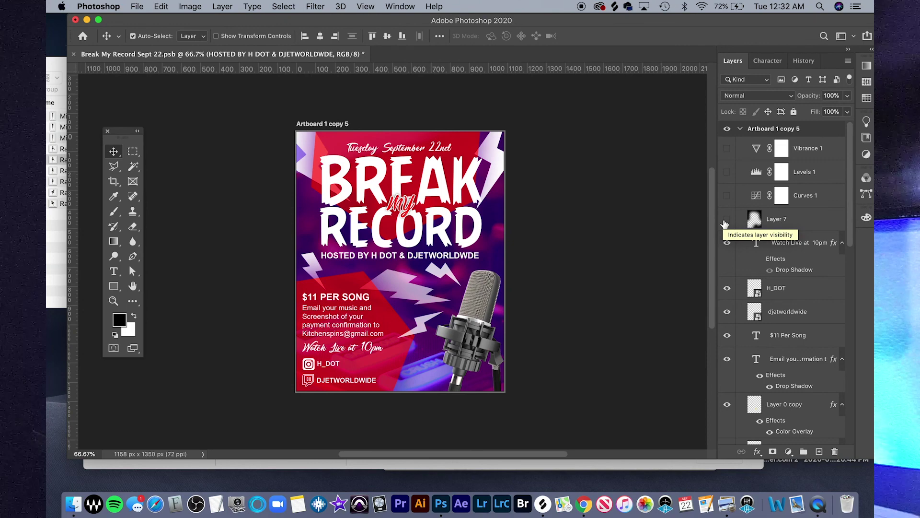
pyautogui.click(724, 223)
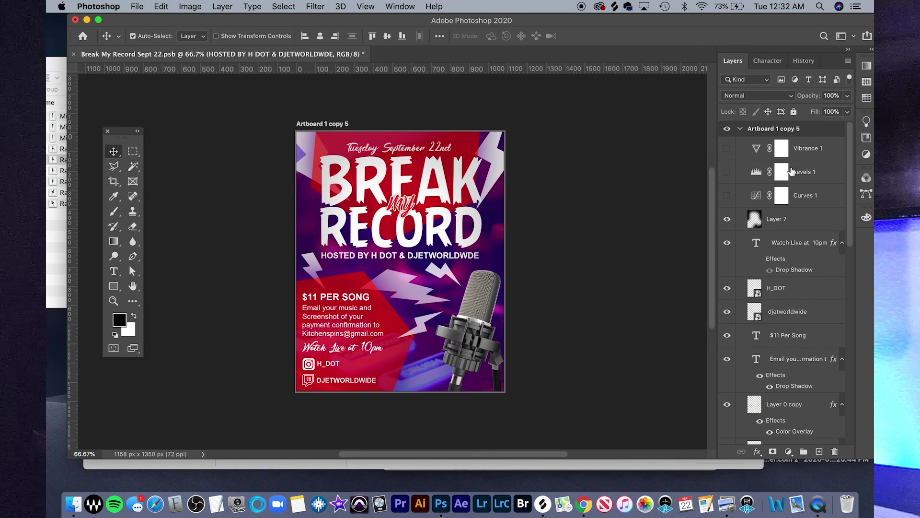
pyautogui.click(498, 165)
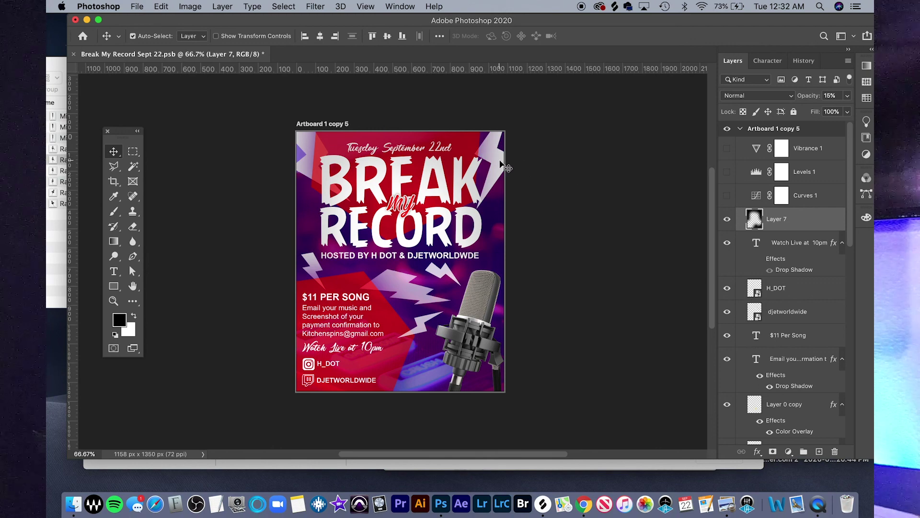
# Step: Identify the layer of the flyer's upper-right lightning bolt, the lower Layer 0 copy, and reduce its opacity to 63%
pyautogui.scroll(-1, 806, 326)
pyautogui.scroll(-1, 805, 326)
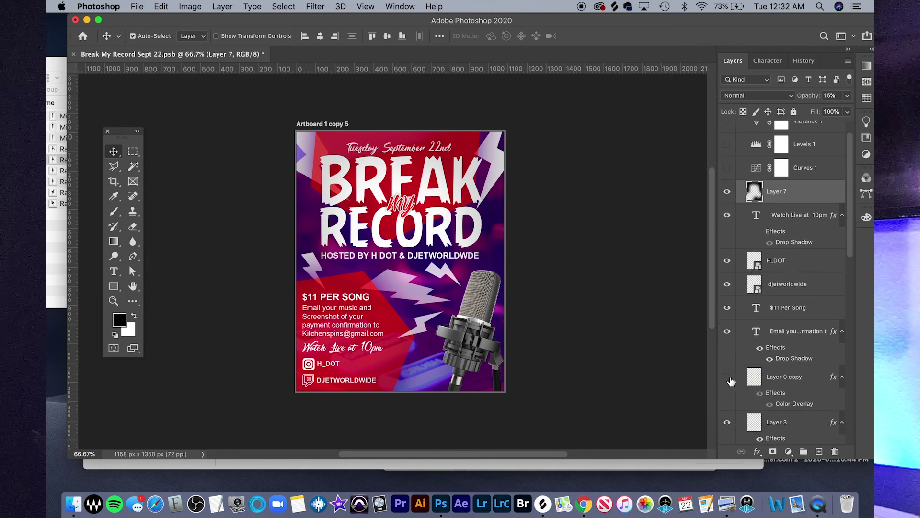
pyautogui.scroll(-2, 729, 381)
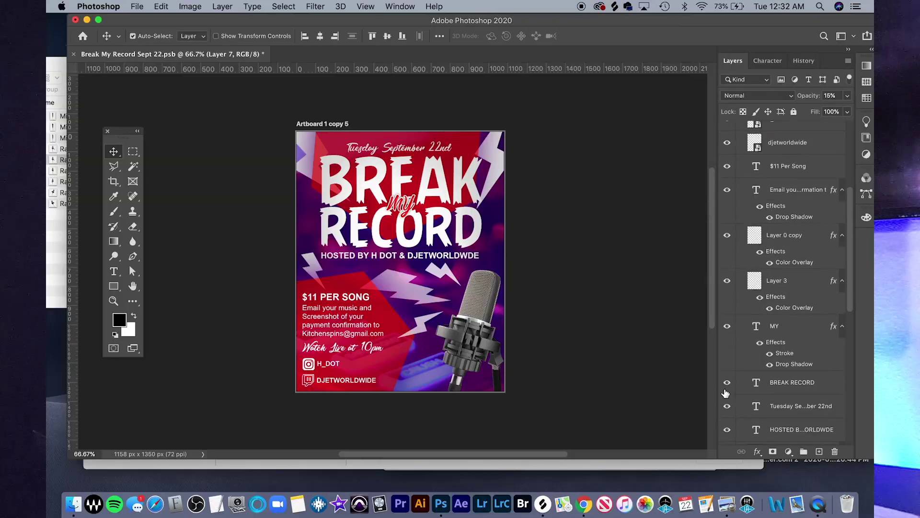
pyautogui.scroll(-3, 726, 398)
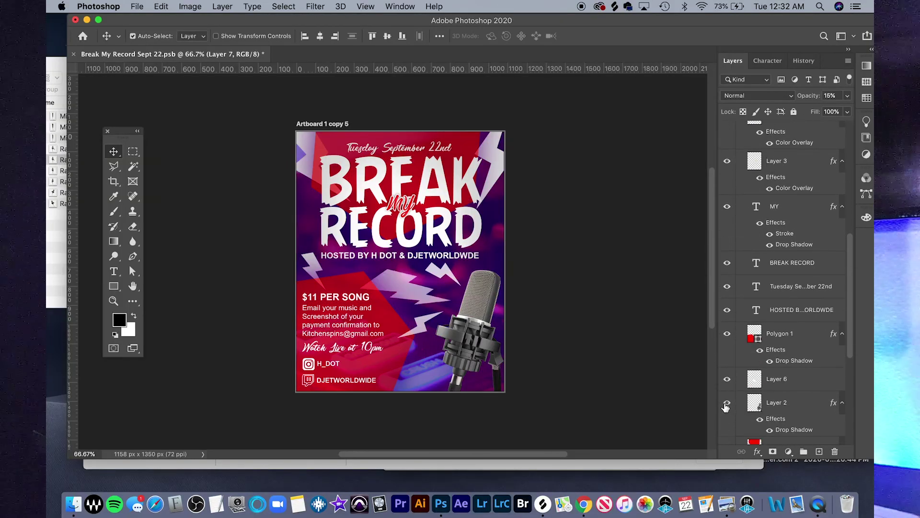
pyautogui.click(727, 408)
pyautogui.scroll(-3, 726, 408)
pyautogui.click(725, 408)
pyautogui.scroll(-2, 725, 407)
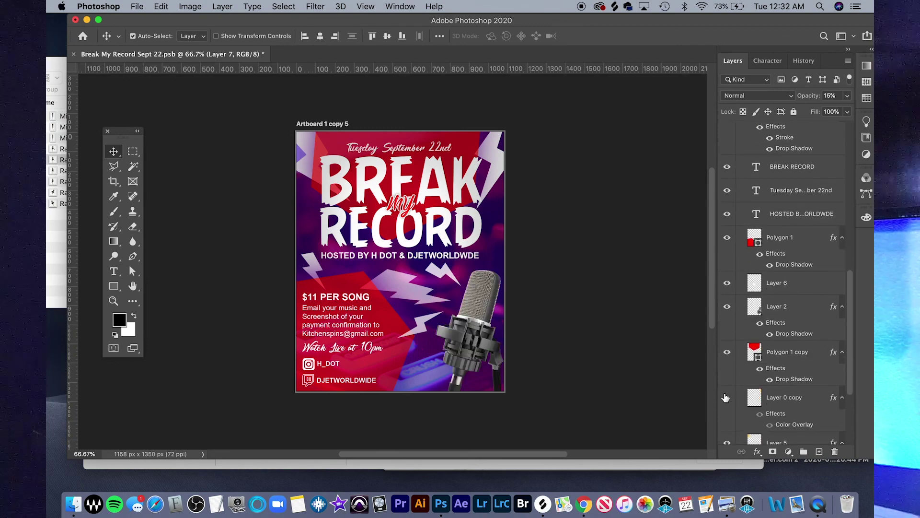
pyautogui.click(746, 397)
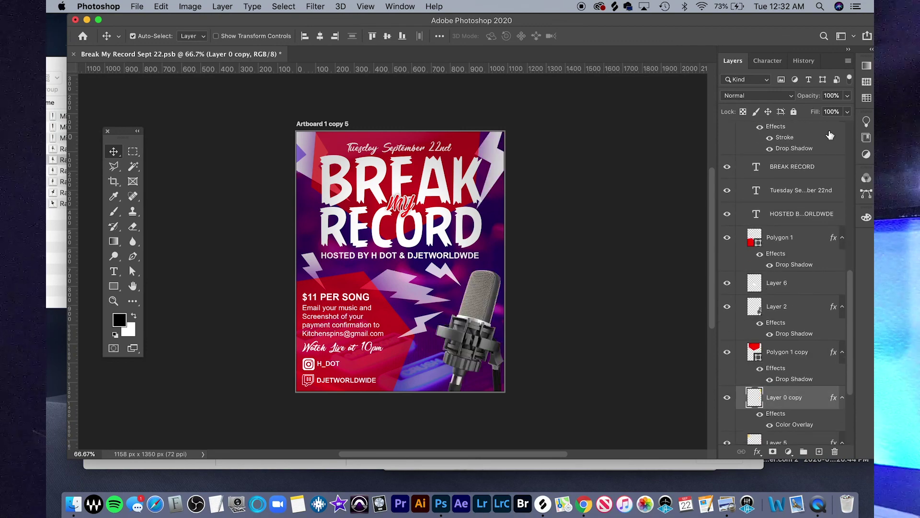
pyautogui.click(846, 96)
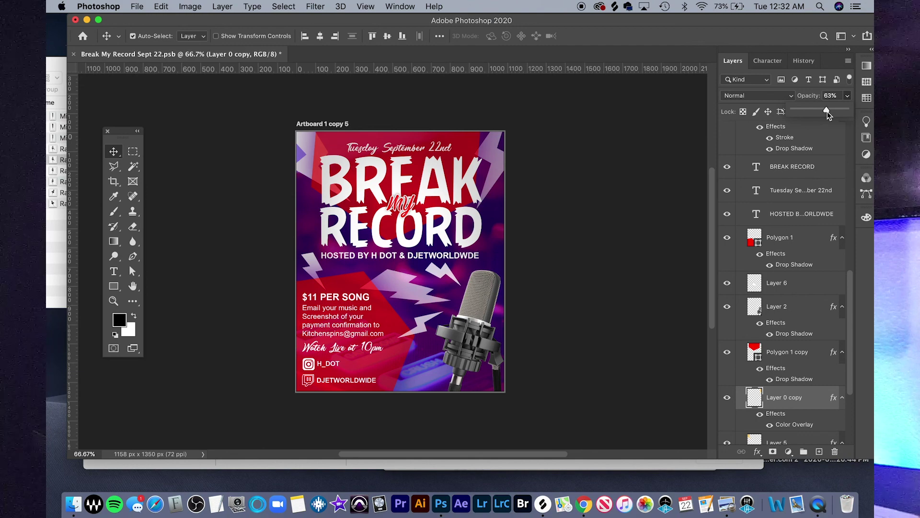
# Step: Make the Curves 1, Levels 1 and Vibrance 1 adjustment layers visible
pyautogui.scroll(10, 771, 277)
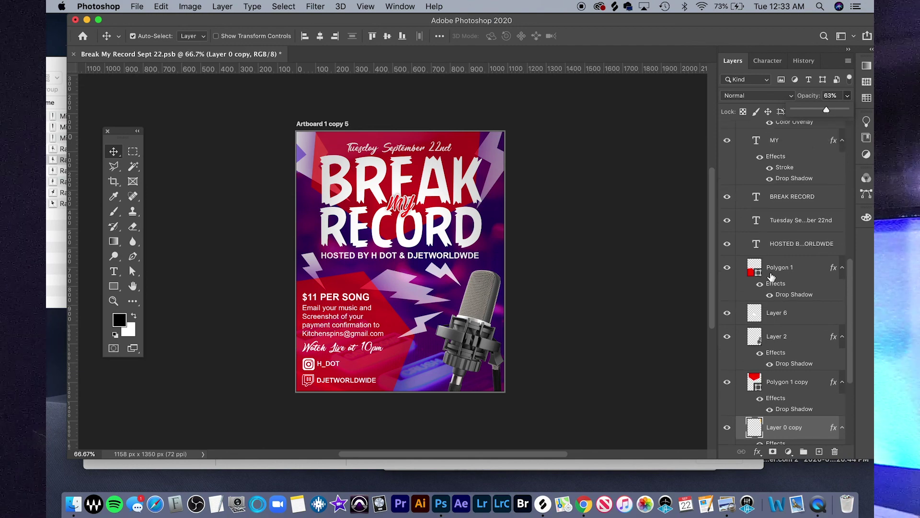
pyautogui.scroll(5, 771, 277)
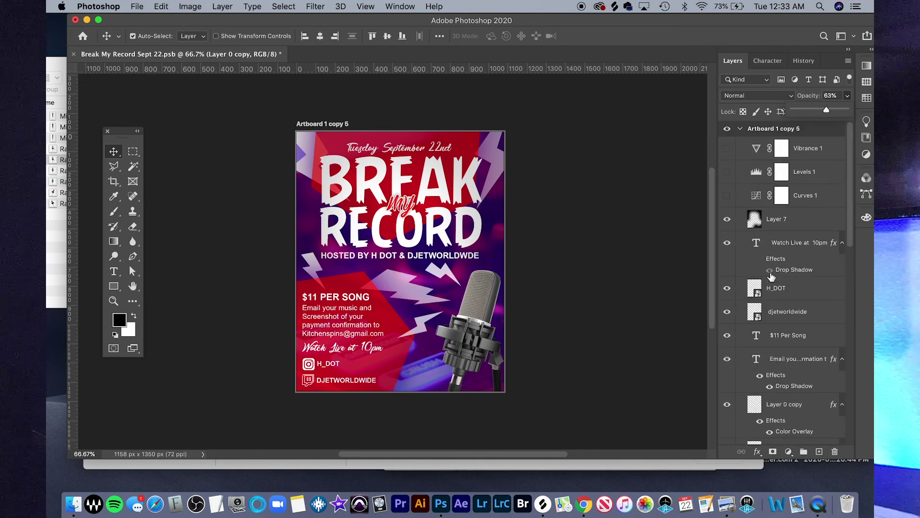
pyautogui.click(724, 195)
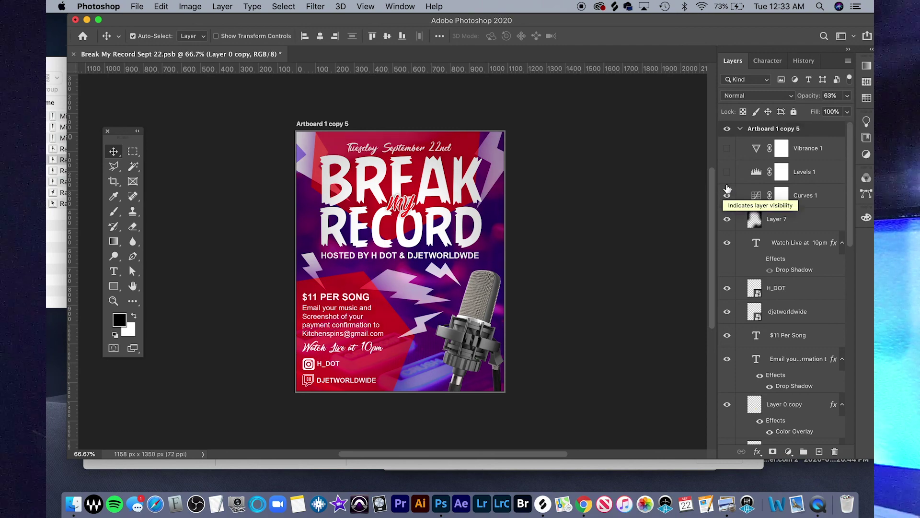
pyautogui.click(727, 172)
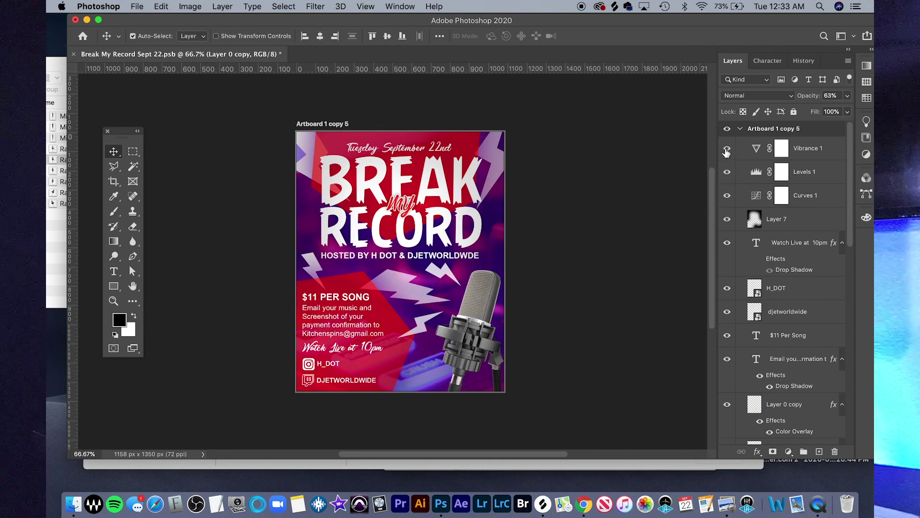
pyautogui.click(727, 150)
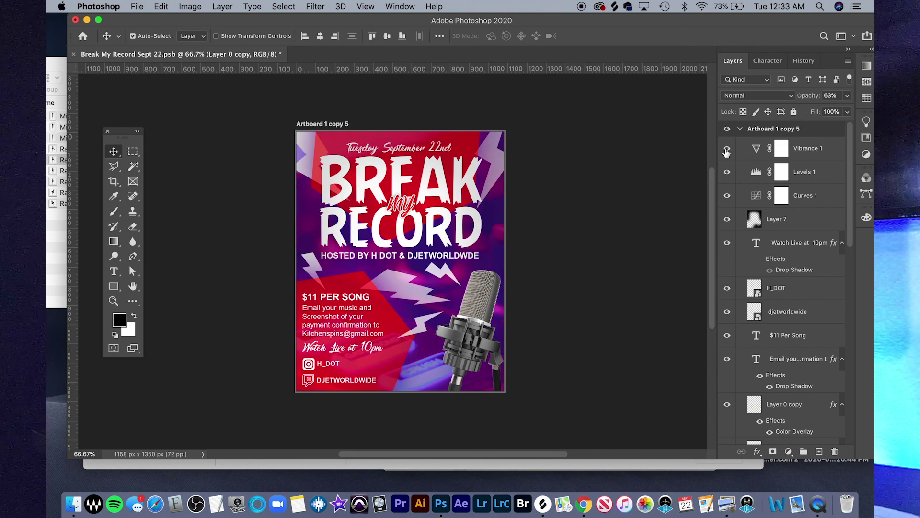
# Step: Reduce the opacity of the Vibrance 1 adjustment layer to 74%
pyautogui.click(796, 150)
pyautogui.click(846, 95)
pyautogui.click(834, 112)
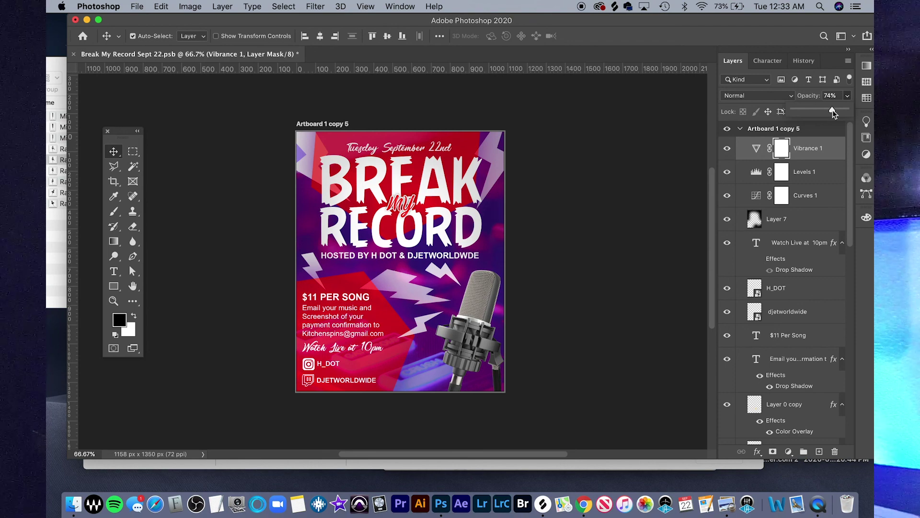
pyautogui.moveTo(834, 112); pyautogui.dragTo(834, 112)
# Step: Compare the flyer with and without the Vibrance 1 and Levels 1 adjustments by toggling their visibility
pyautogui.click(727, 150)
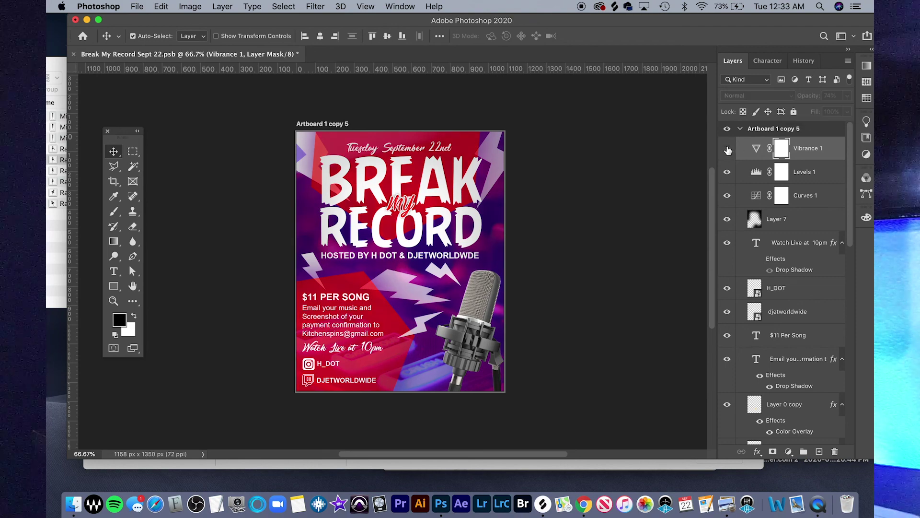
pyautogui.click(727, 149)
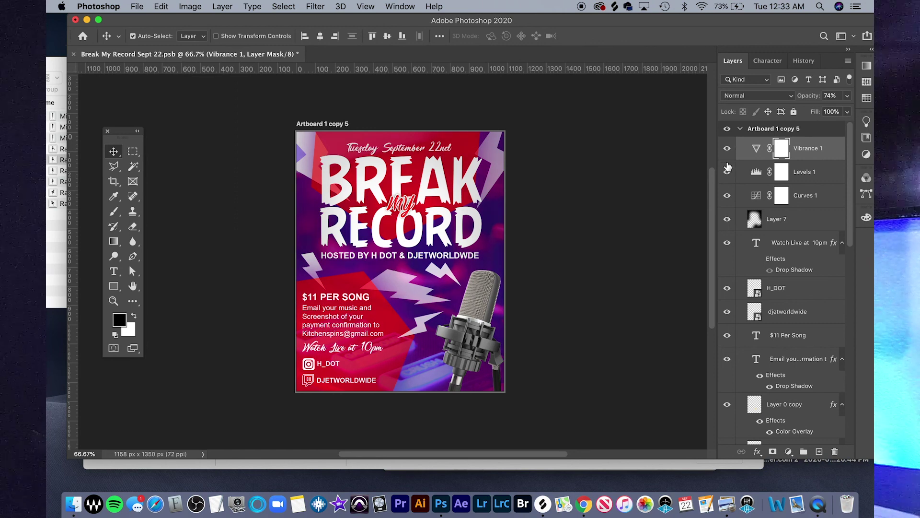
pyautogui.click(727, 173)
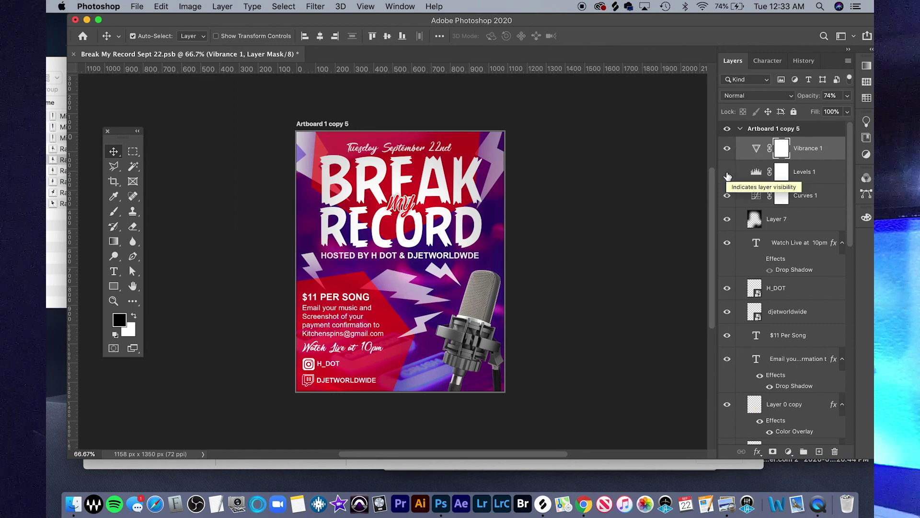